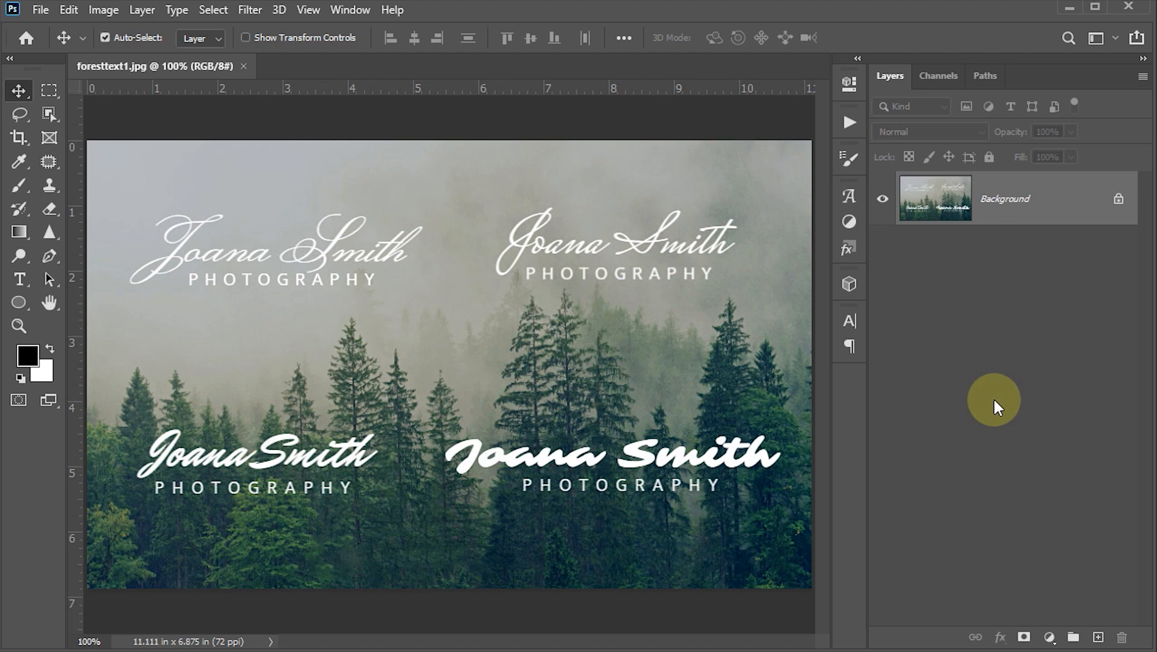
- Duplicate the Background layer and remove the photo's upper-left watermark with the Content-Aware Patch tool, sampling the clear sky above, and deselect
{"action": "key", "text": "ctrl+j"}
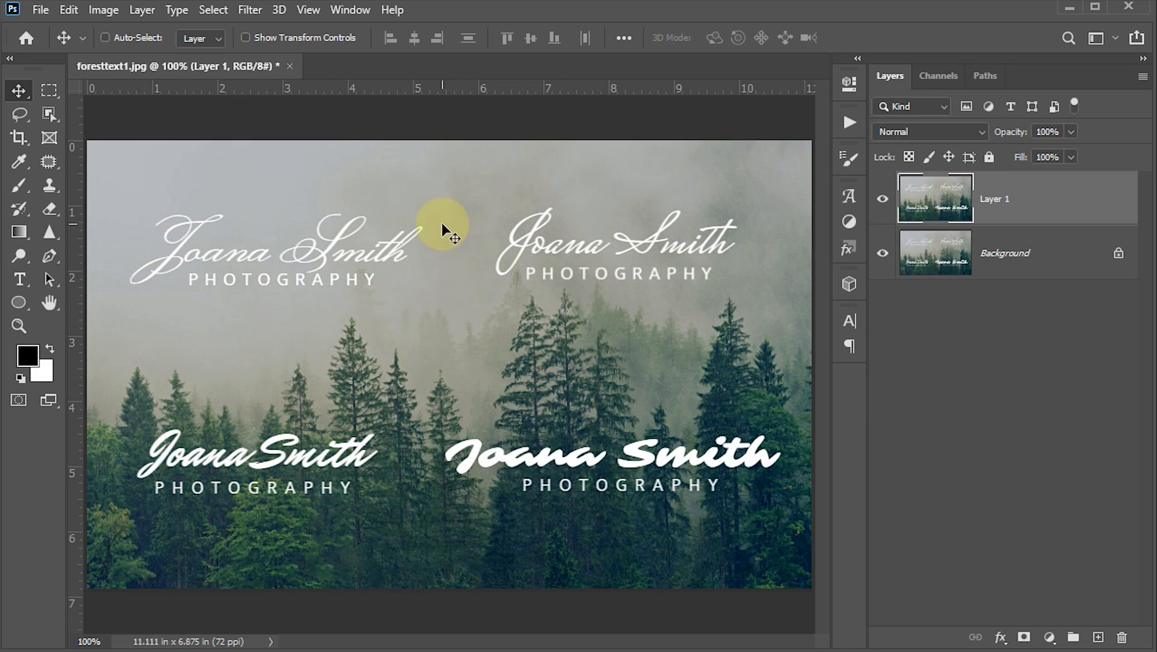
{"action": "left_click", "coordinate": [51, 160]}
{"action": "right_click", "coordinate": [47, 159]}
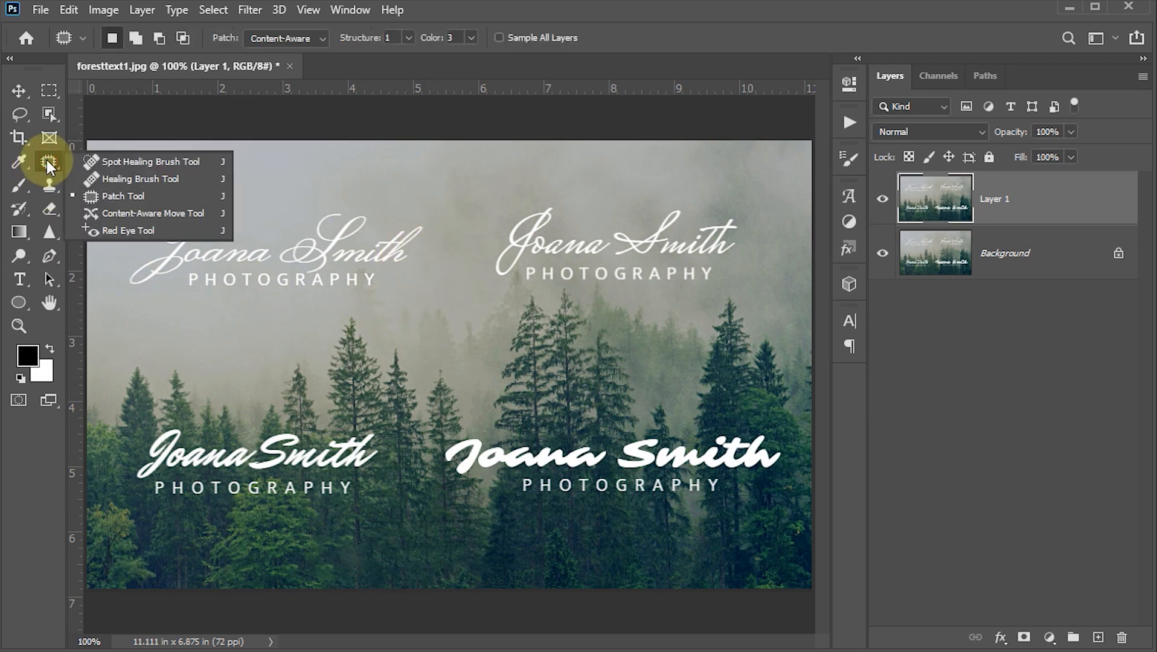
{"action": "left_click", "coordinate": [101, 196]}
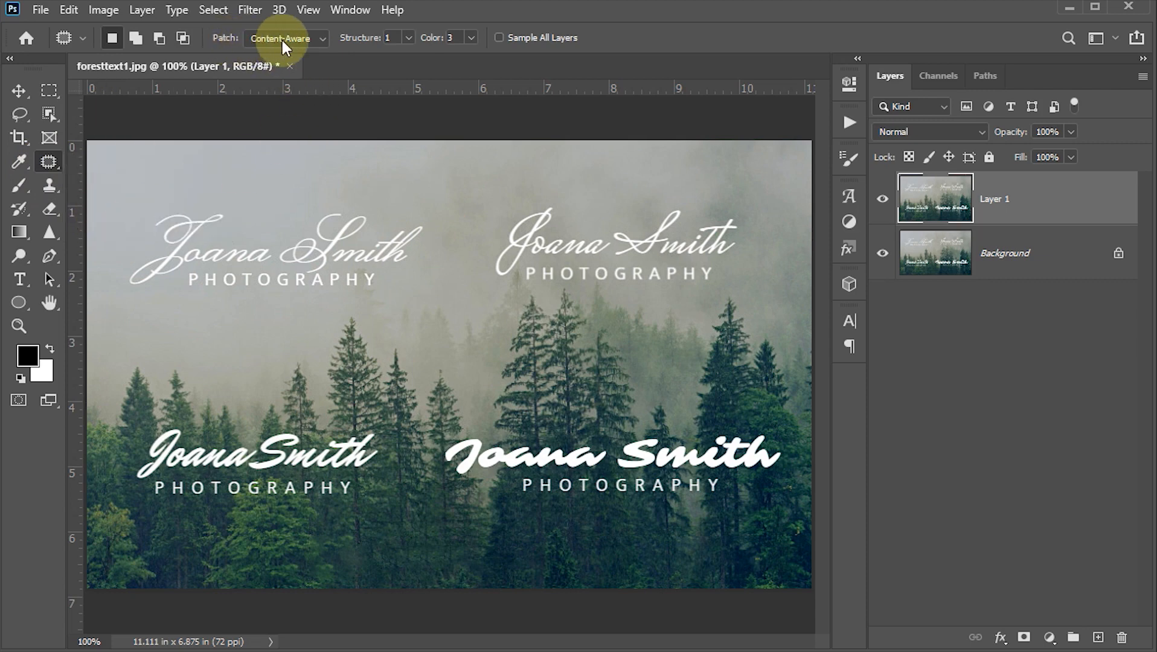
{"action": "mouse_move", "coordinate": [182, 192]}
{"action": "left_mouse_down"}
{"action": "mouse_move", "coordinate": [122, 259]}
{"action": "mouse_move", "coordinate": [118, 284]}
{"action": "mouse_move", "coordinate": [261, 294]}
{"action": "left_mouse_up"}
{"action": "mouse_move", "coordinate": [394, 275]}
{"action": "left_mouse_down"}
{"action": "mouse_move", "coordinate": [441, 231]}
{"action": "mouse_move", "coordinate": [435, 216]}
{"action": "mouse_move", "coordinate": [325, 204]}
{"action": "mouse_move", "coordinate": [243, 222]}
{"action": "mouse_move", "coordinate": [220, 200]}
{"action": "mouse_move", "coordinate": [185, 193]}
{"action": "left_mouse_up"}
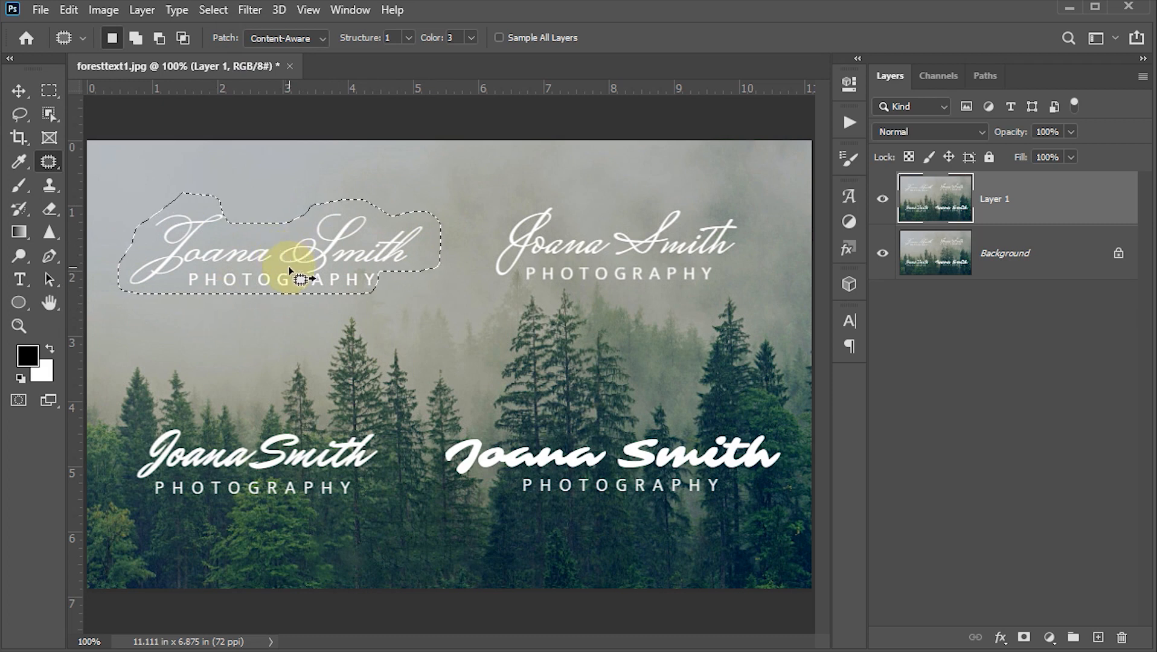
{"action": "left_click_drag", "start_coordinate": [289, 271], "coordinate": [293, 227]}
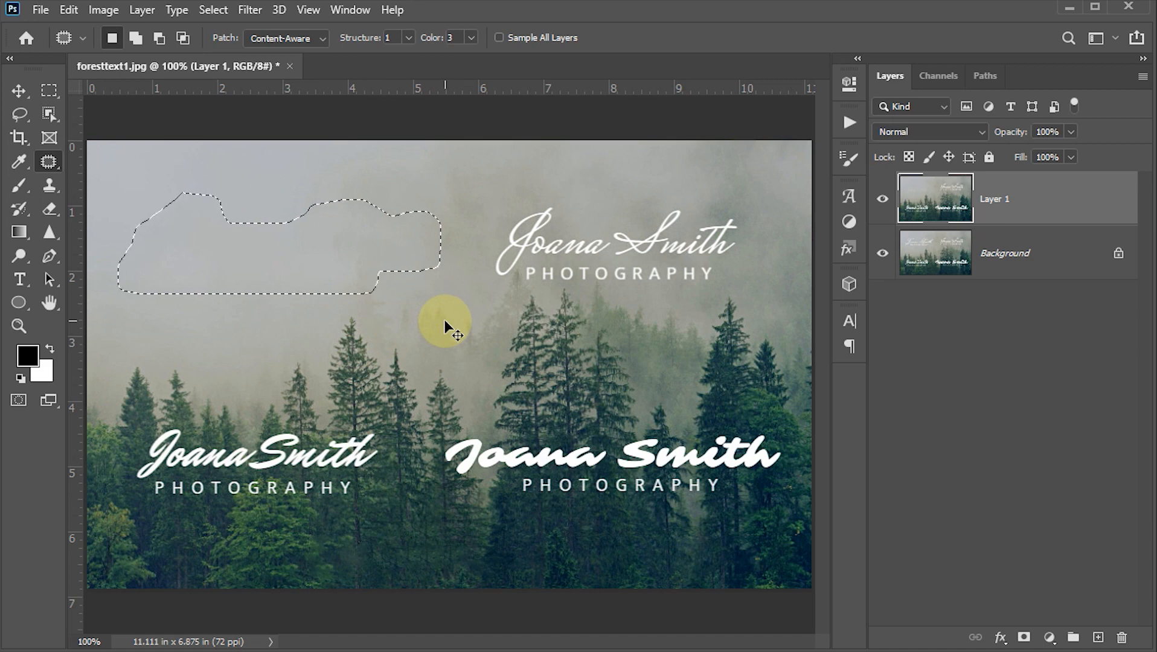
{"action": "key", "text": "ctrl+d"}
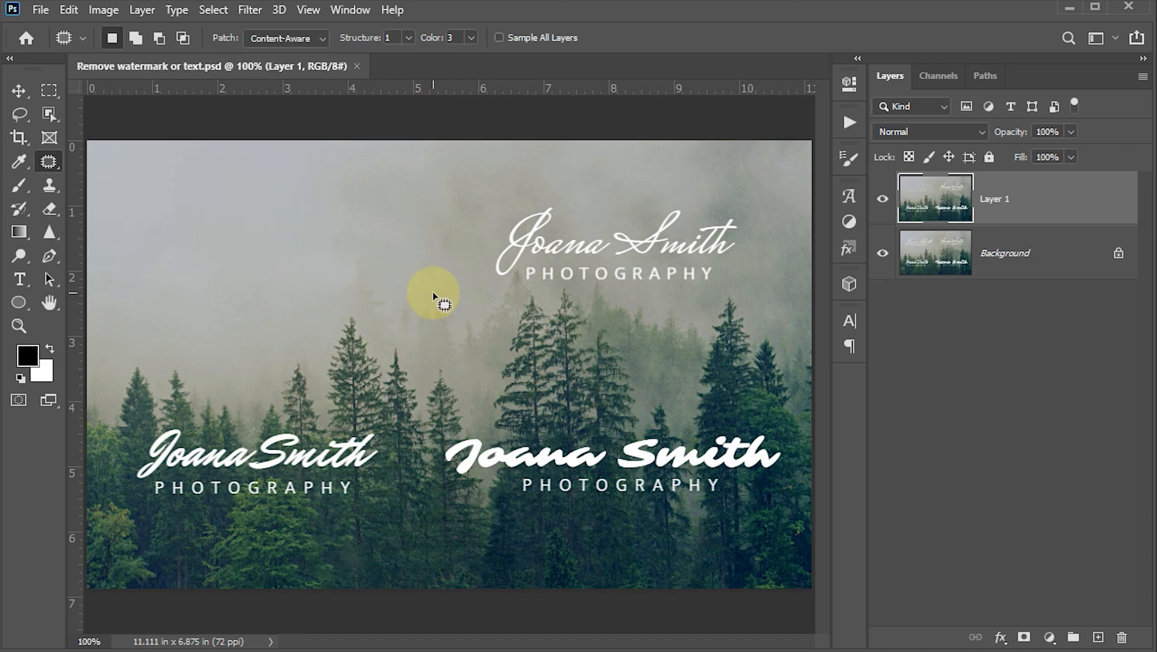
- Patch out the watermark in the photo's upper-right sky using clean fog just above it, and clear the selection
{"action": "mouse_move", "coordinate": [510, 209]}
{"action": "left_mouse_down"}
{"action": "mouse_move", "coordinate": [477, 261]}
{"action": "mouse_move", "coordinate": [496, 288]}
{"action": "mouse_move", "coordinate": [718, 285]}
{"action": "mouse_move", "coordinate": [748, 244]}
{"action": "mouse_move", "coordinate": [749, 212]}
{"action": "mouse_move", "coordinate": [729, 197]}
{"action": "mouse_move", "coordinate": [628, 215]}
{"action": "mouse_move", "coordinate": [509, 207]}
{"action": "left_mouse_up"}
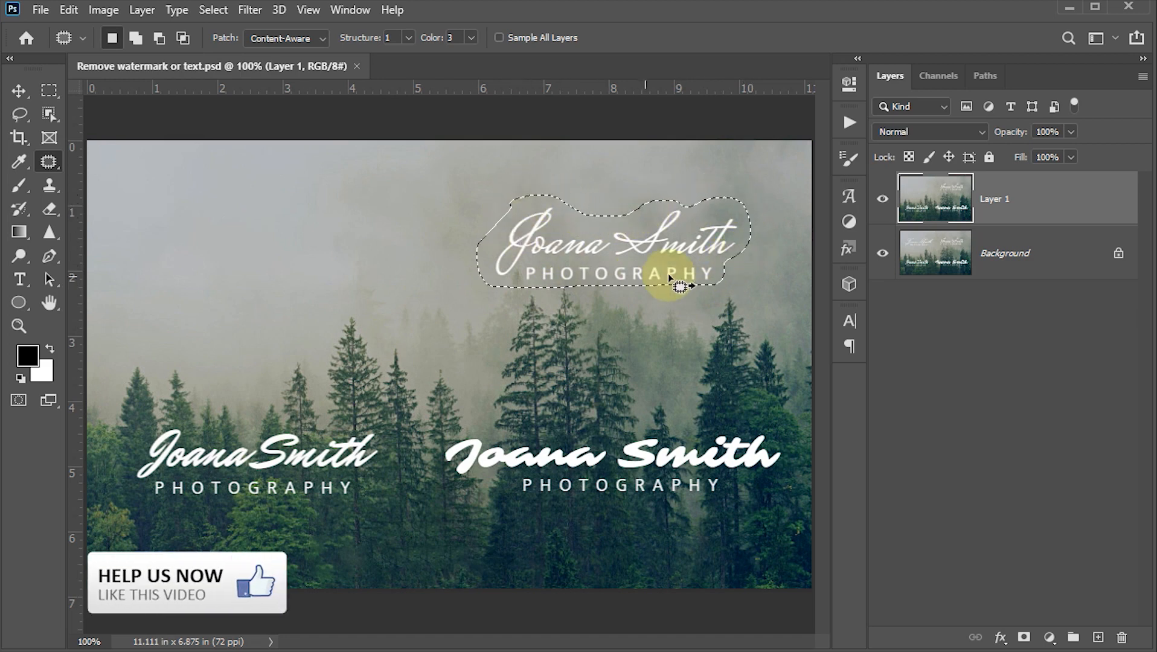
{"action": "left_click_drag", "start_coordinate": [677, 279], "coordinate": [669, 208]}
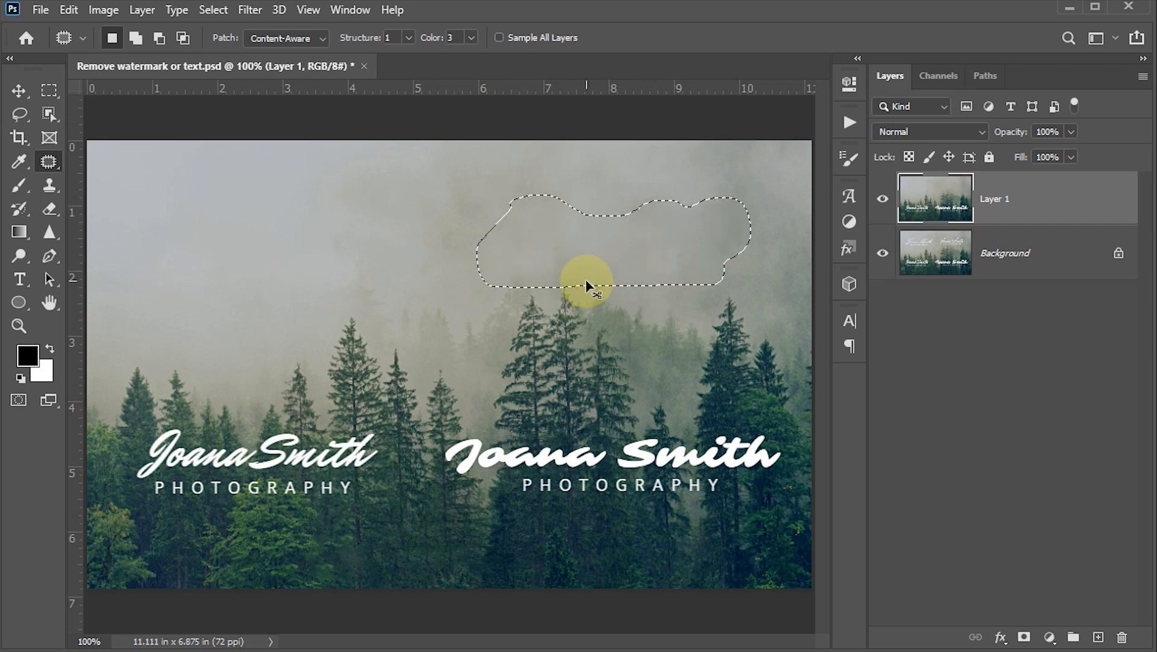
{"action": "key", "text": "ctrl+d"}
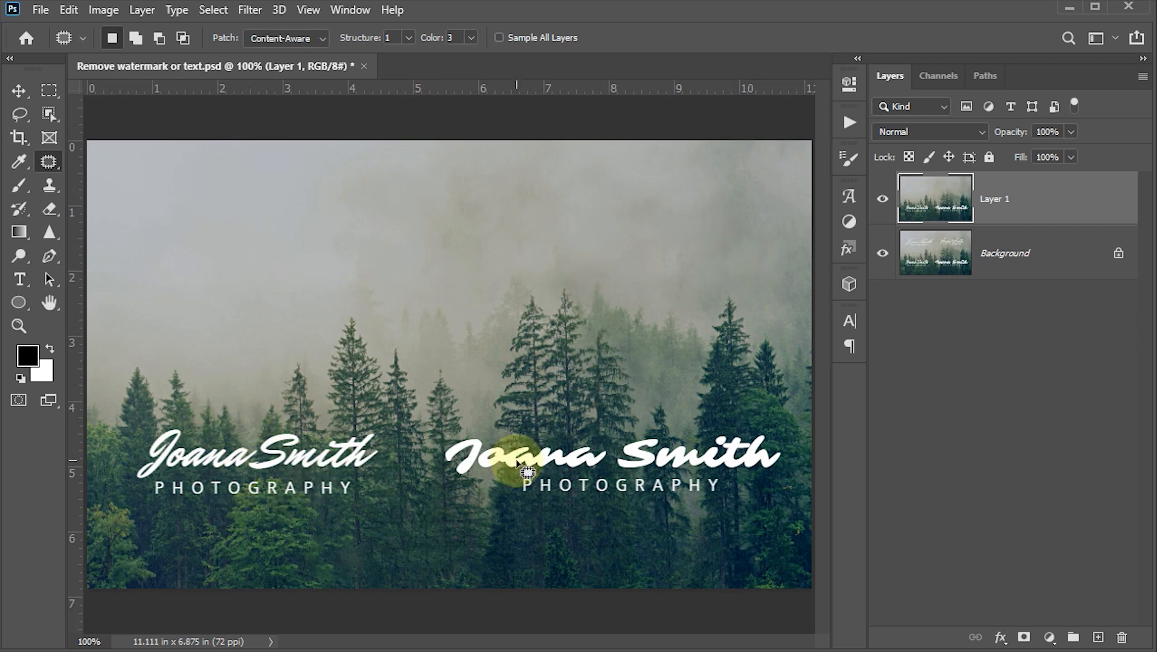
- Try to remove the watermark over the lower-left trees with the Patch tool
{"action": "mouse_move", "coordinate": [220, 433]}
{"action": "left_mouse_down"}
{"action": "mouse_move", "coordinate": [157, 425]}
{"action": "mouse_move", "coordinate": [122, 463]}
{"action": "mouse_move", "coordinate": [151, 498]}
{"action": "mouse_move", "coordinate": [186, 506]}
{"action": "mouse_move", "coordinate": [343, 503]}
{"action": "mouse_move", "coordinate": [385, 467]}
{"action": "mouse_move", "coordinate": [386, 432]}
{"action": "mouse_move", "coordinate": [365, 424]}
{"action": "mouse_move", "coordinate": [220, 433]}
{"action": "left_mouse_up"}
{"action": "left_click_drag", "start_coordinate": [268, 463], "coordinate": [273, 428]}
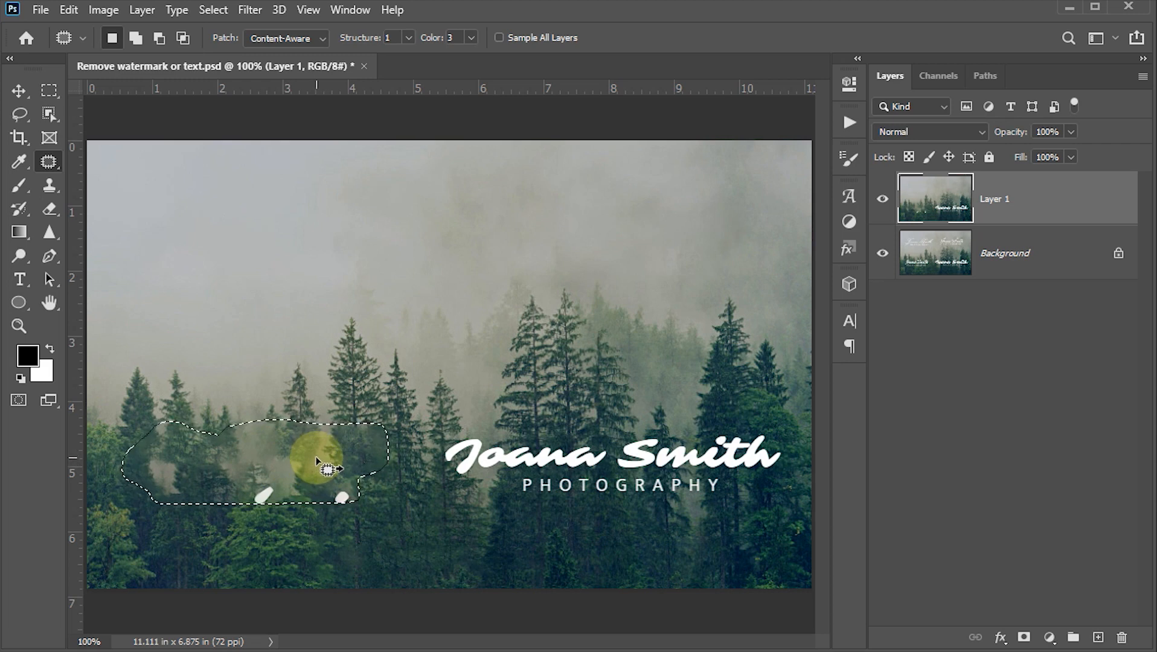
{"action": "left_click_drag", "start_coordinate": [315, 457], "coordinate": [341, 490]}
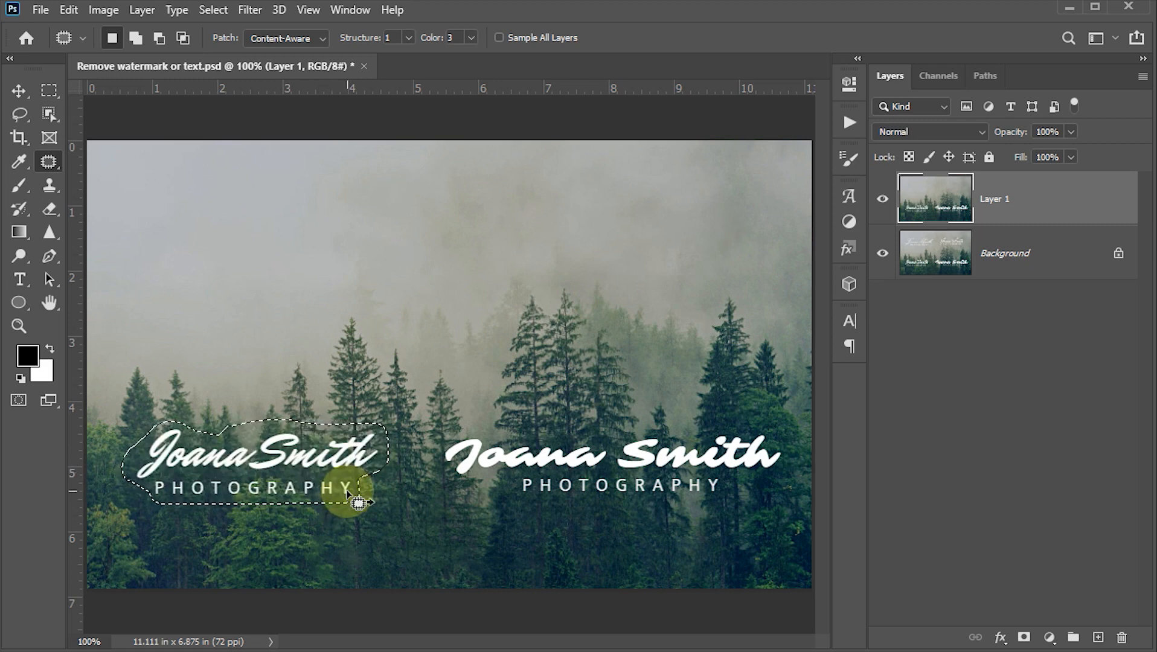
- Select the white lettering of the lower-left watermark with Color Range inside a rectangular marquee, sampling white at Fuzziness 115
{"action": "left_click", "coordinate": [46, 90]}
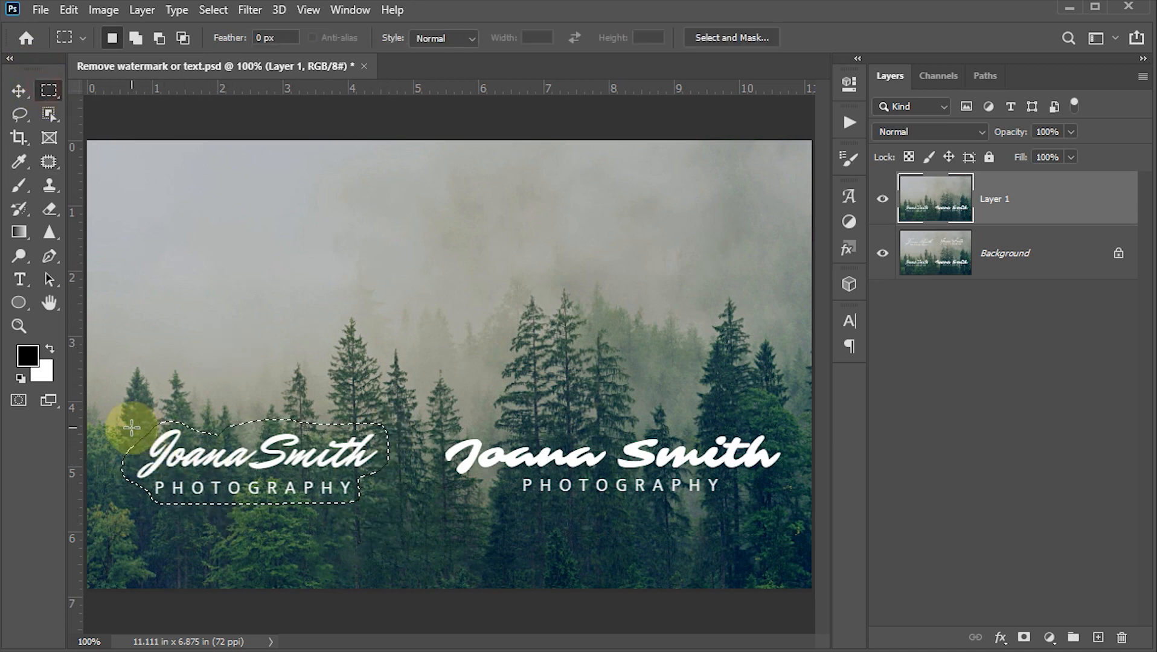
{"action": "left_click_drag", "start_coordinate": [134, 423], "coordinate": [382, 502]}
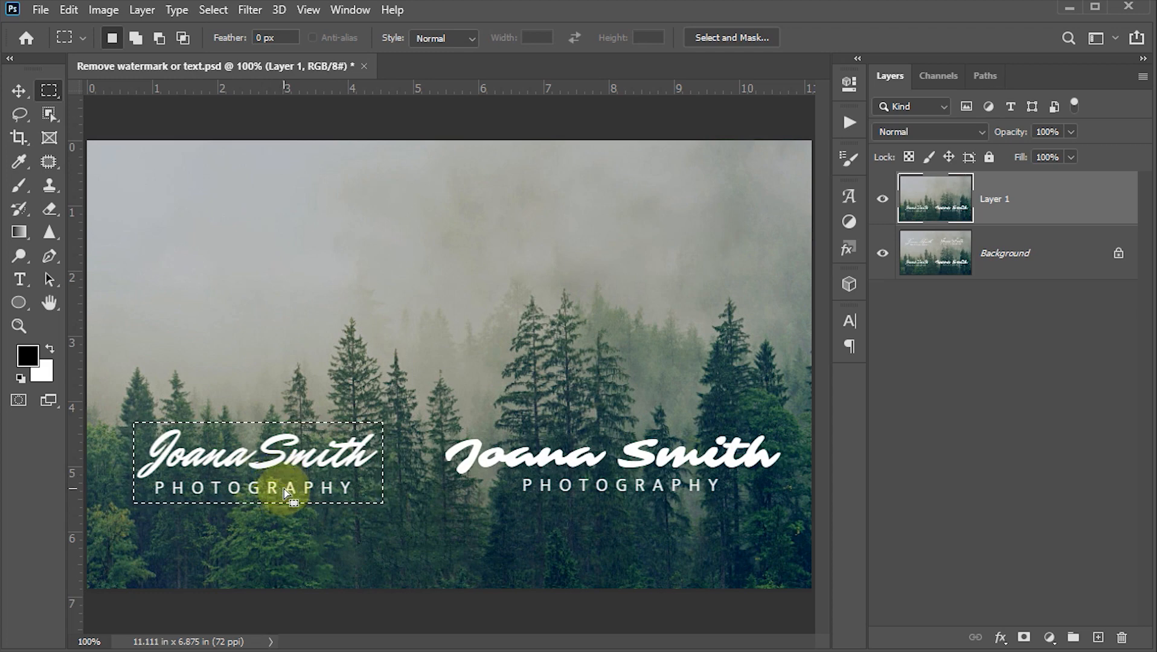
{"action": "left_click", "coordinate": [213, 9]}
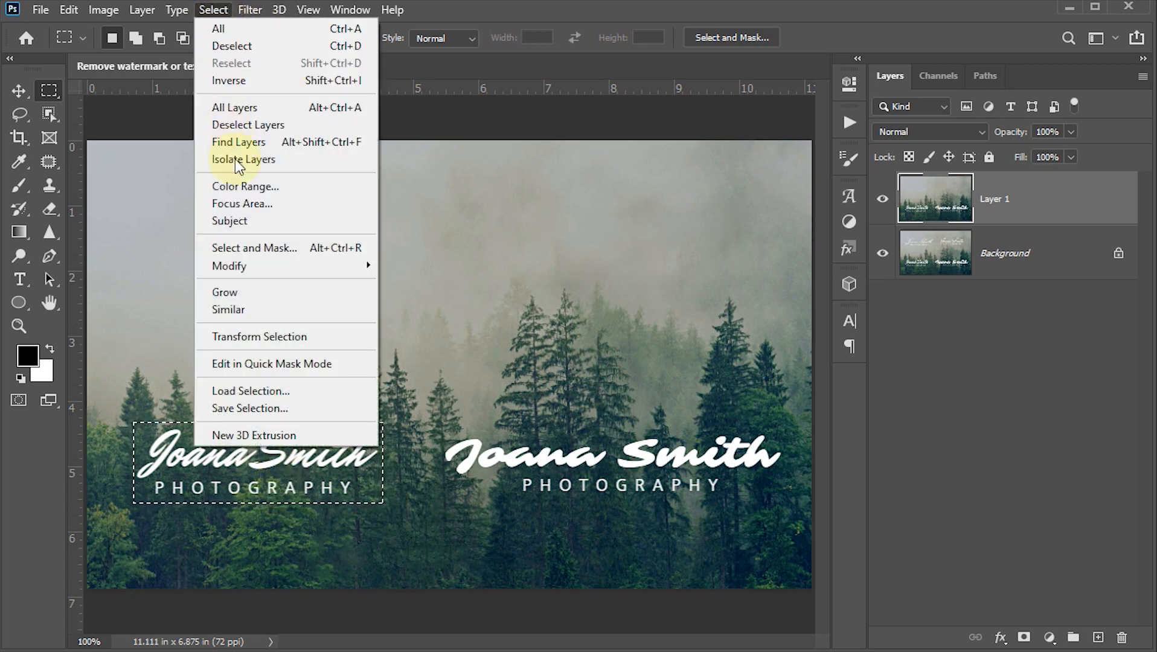
{"action": "left_click", "coordinate": [240, 188]}
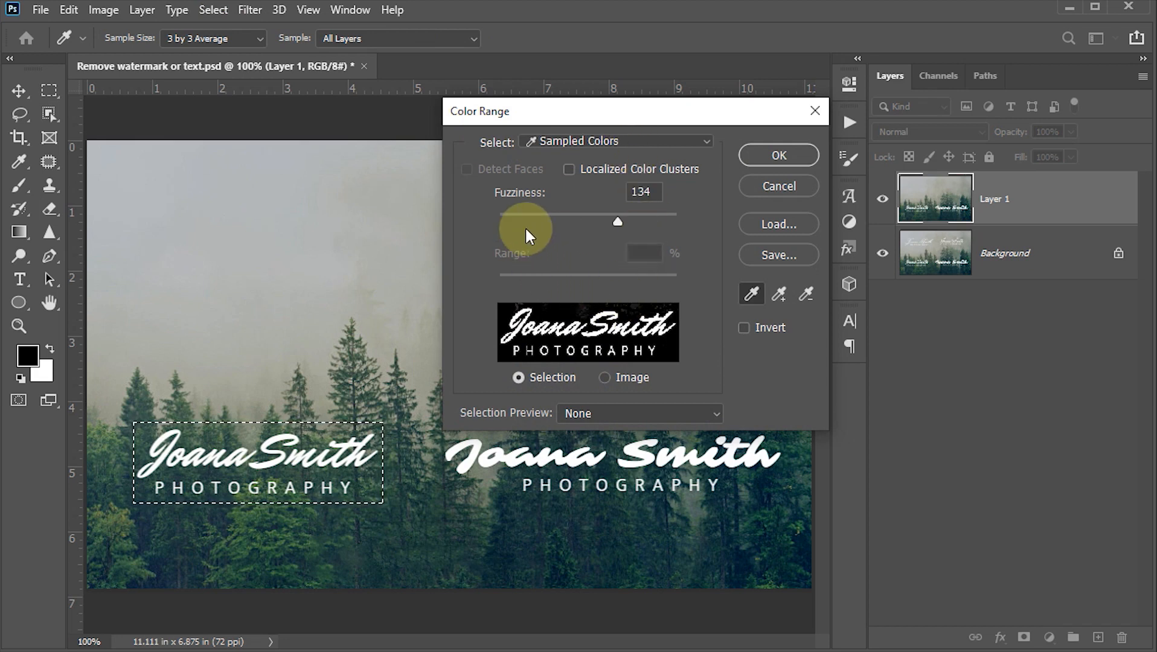
{"action": "left_click", "coordinate": [750, 294]}
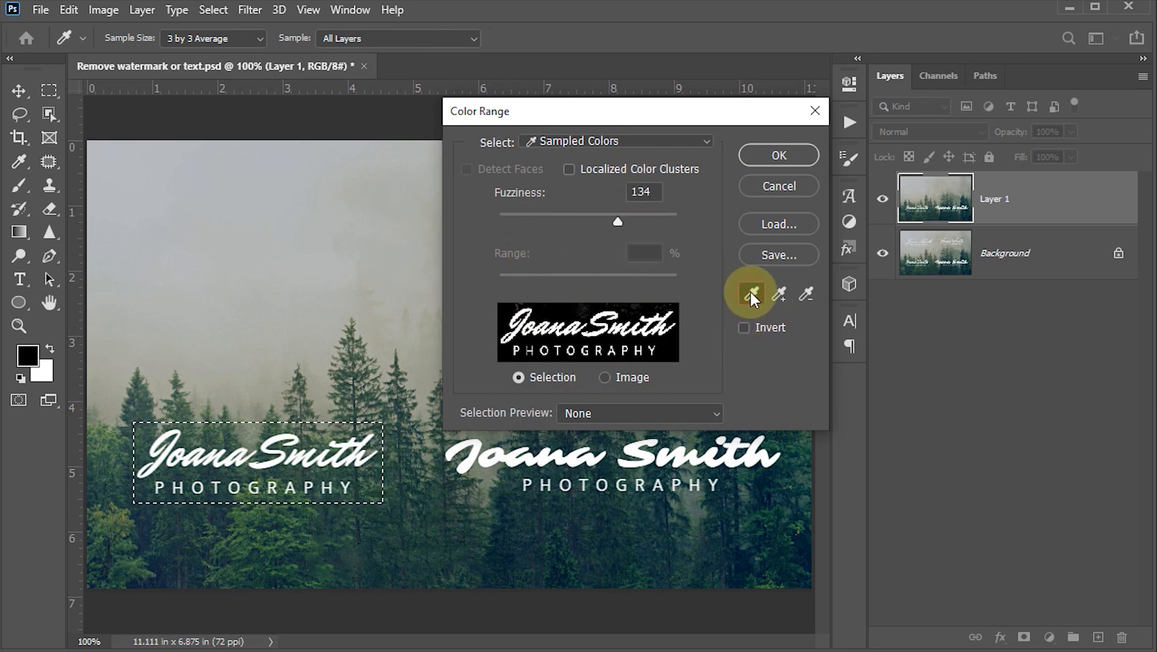
{"action": "left_click", "coordinate": [598, 314]}
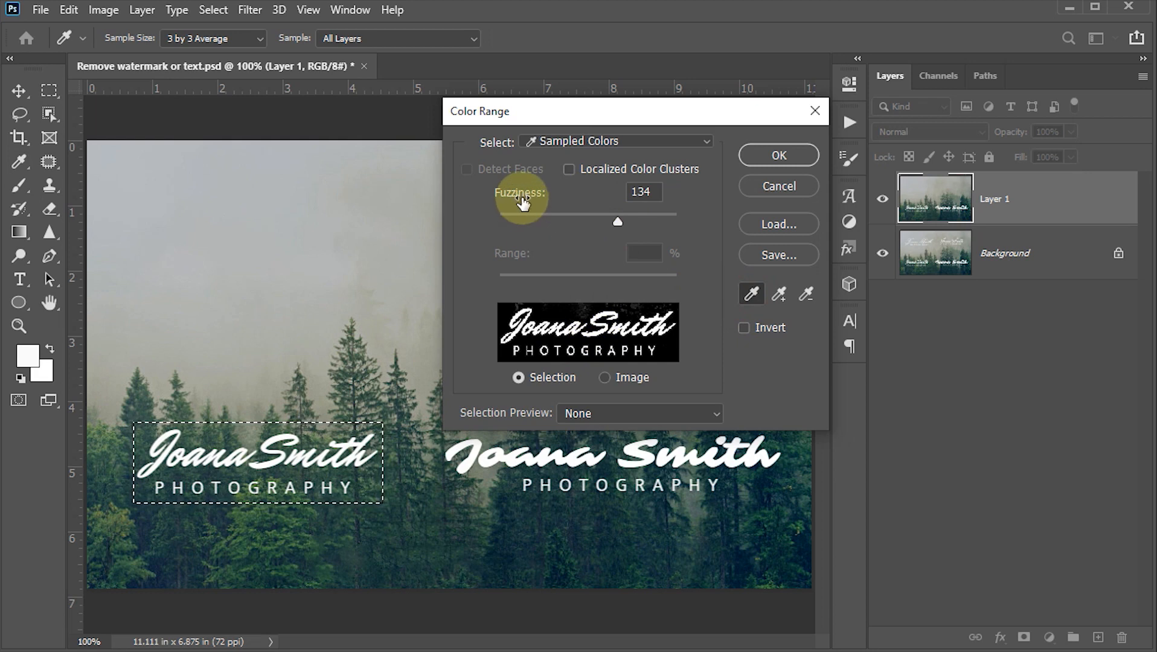
{"action": "left_click_drag", "start_coordinate": [614, 223], "coordinate": [649, 225]}
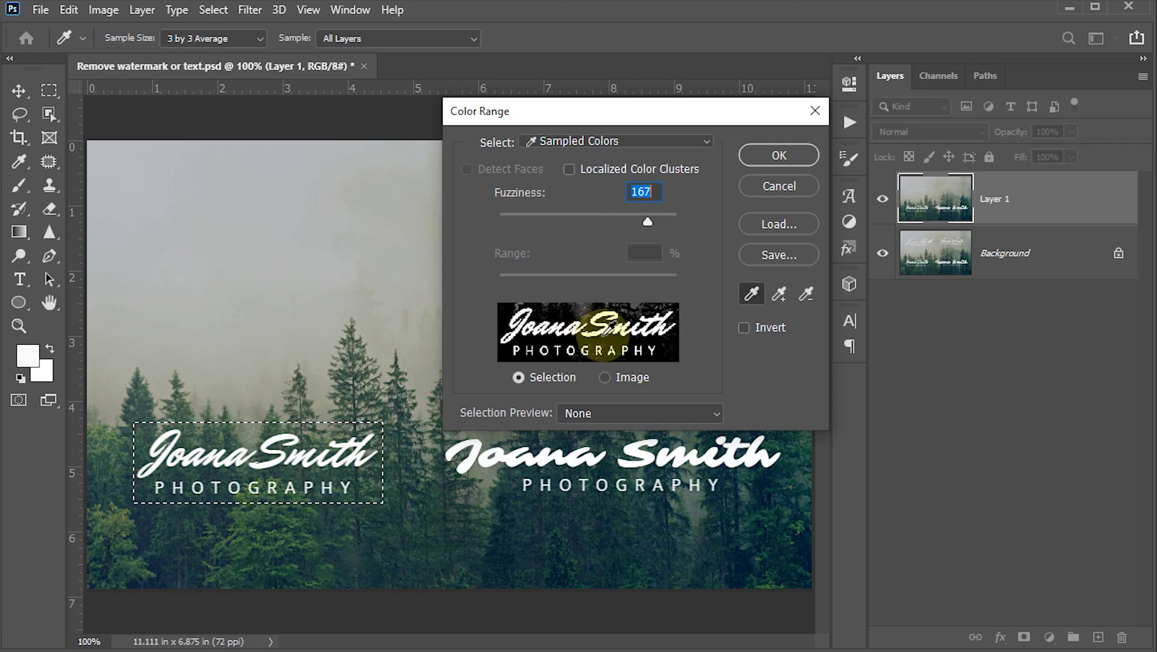
{"action": "left_click_drag", "start_coordinate": [645, 220], "coordinate": [603, 223]}
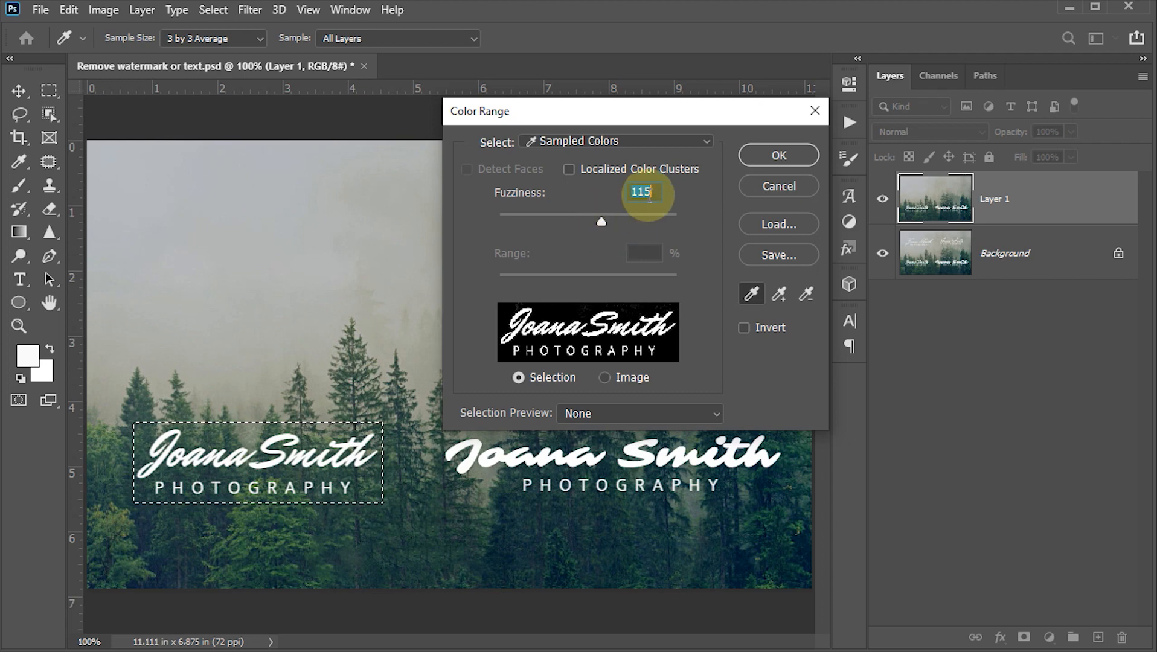
{"action": "left_click", "coordinate": [758, 149]}
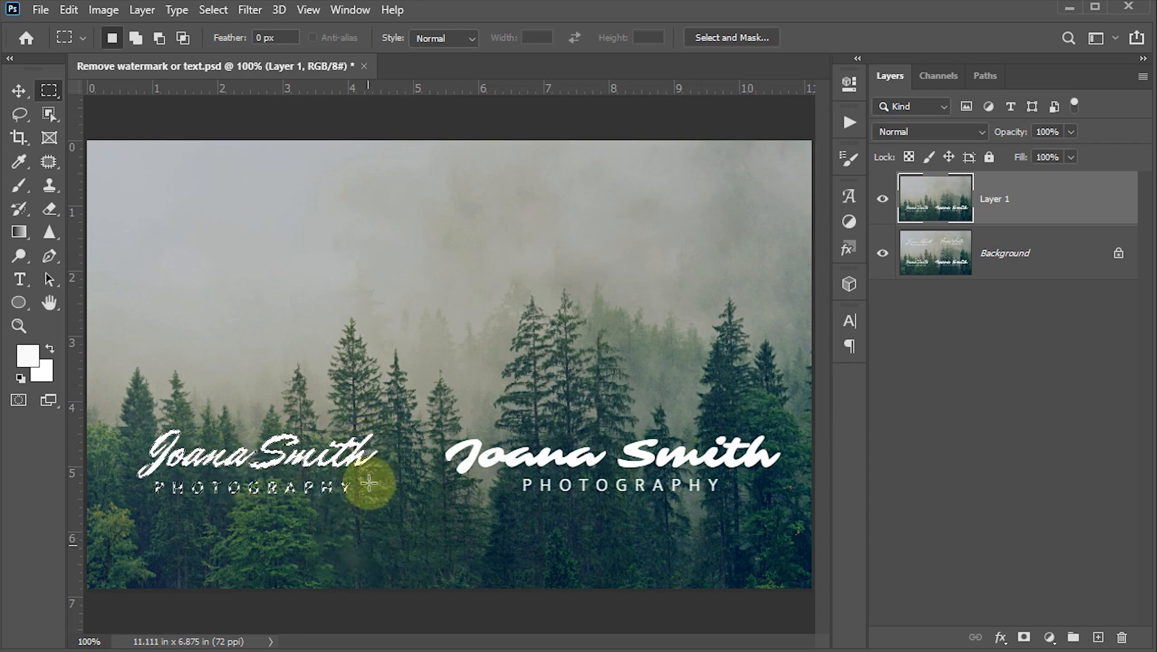
- Expand the lettering selection by 4 pixels
{"action": "left_click", "coordinate": [215, 9]}
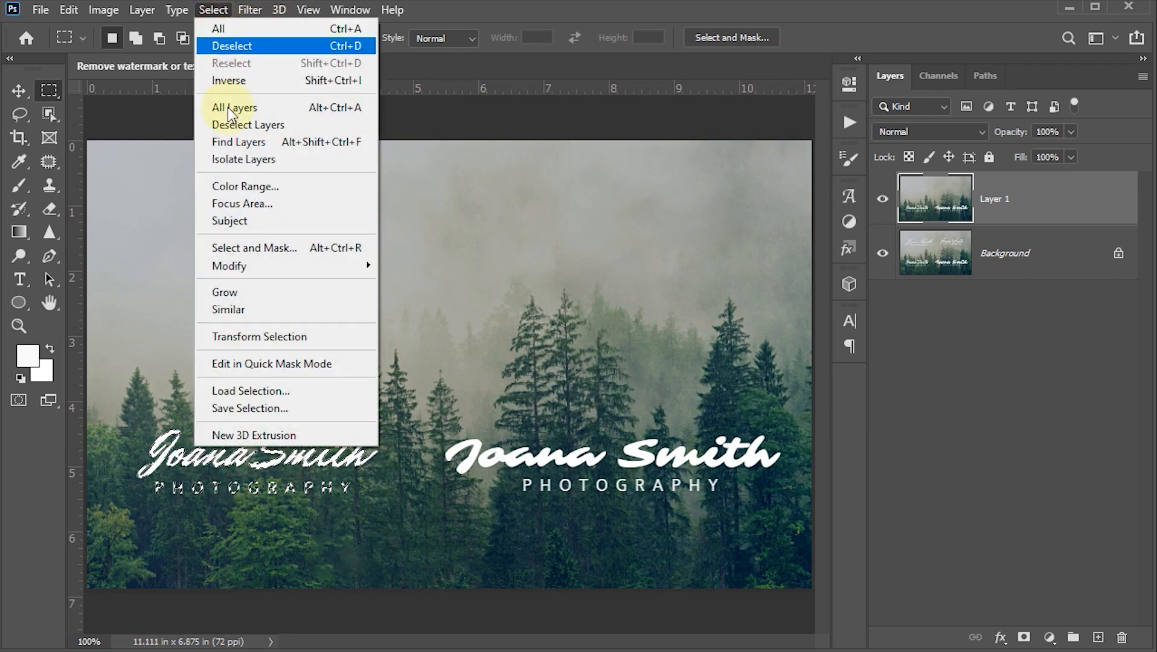
{"action": "mouse_move", "coordinate": [237, 268]}
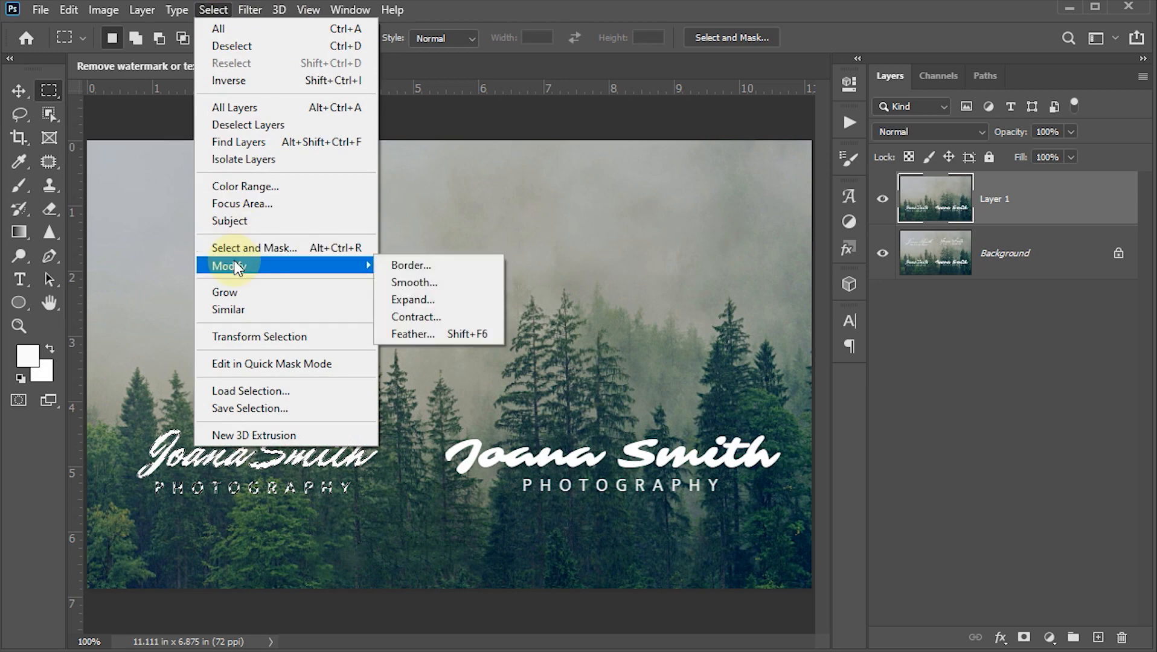
{"action": "left_click", "coordinate": [413, 299]}
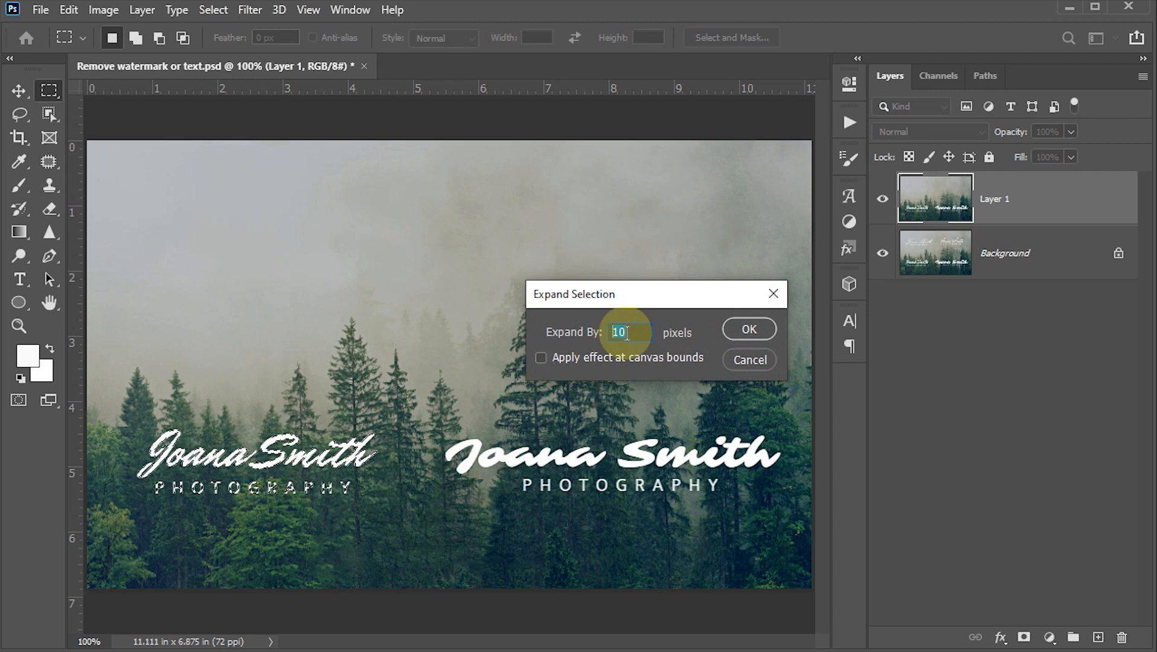
{"action": "type", "text": "4"}
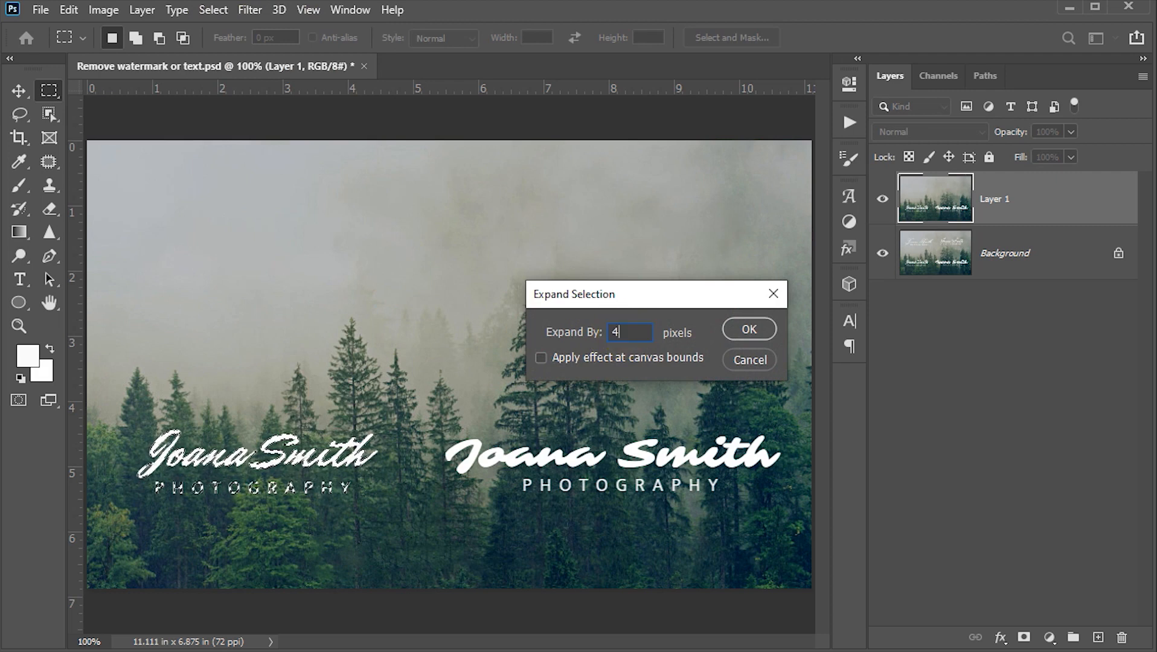
{"action": "left_click", "coordinate": [754, 331]}
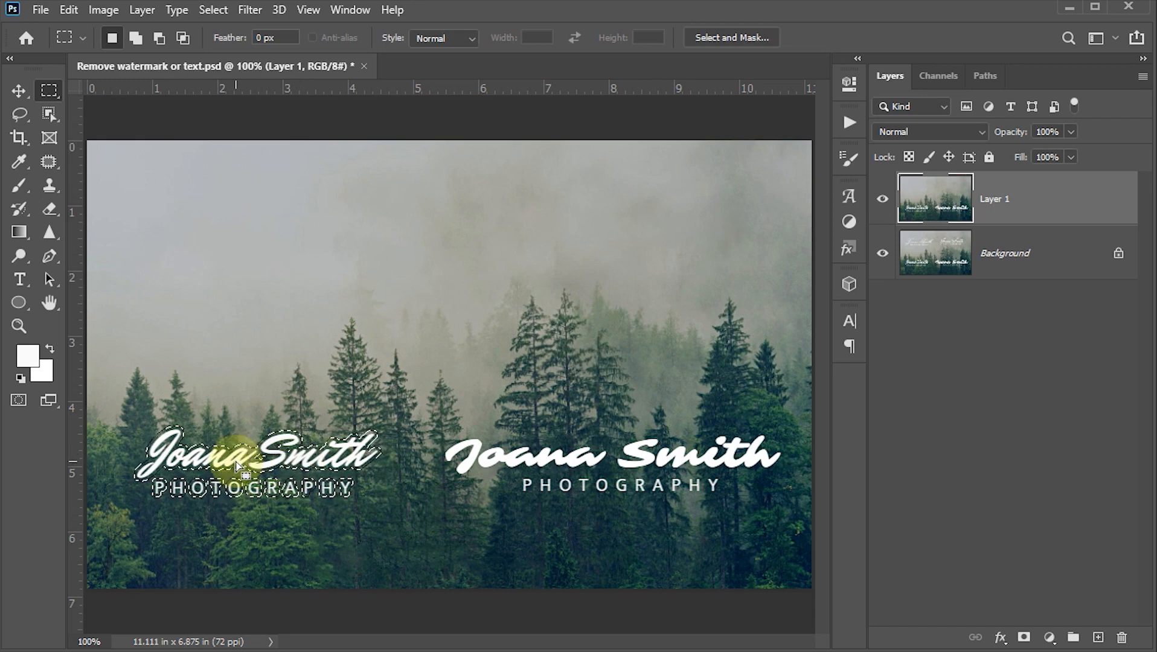
- Fill the selected lower-left lettering with Content-Aware contents, Color Adaptation on, Normal mode and 100% opacity, and deselect
{"action": "scroll", "coordinate": [236, 465], "scroll_direction": "up", "scroll_amount": 3}
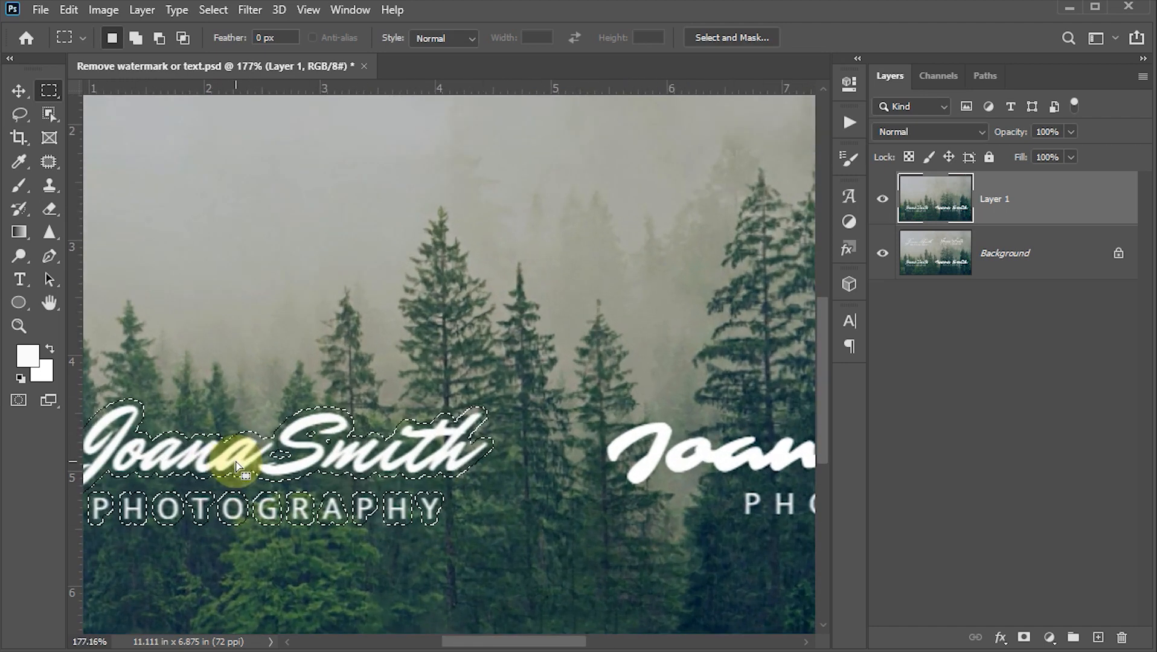
{"action": "scroll", "coordinate": [237, 465], "scroll_direction": "down", "scroll_amount": 3}
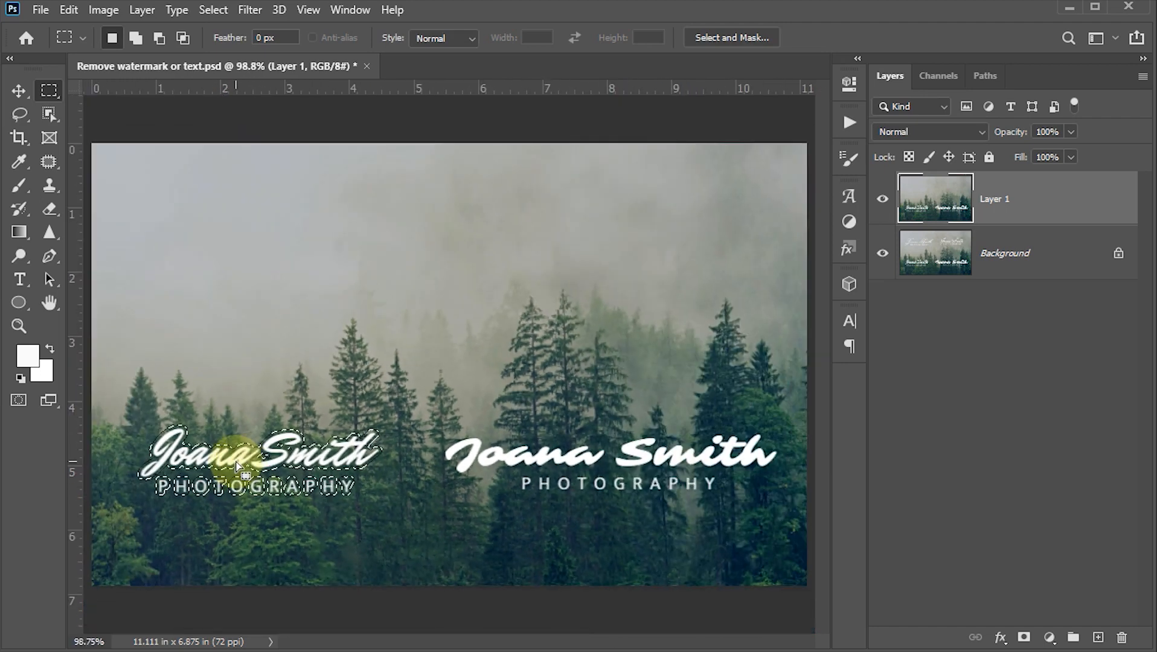
{"action": "left_click", "coordinate": [68, 10]}
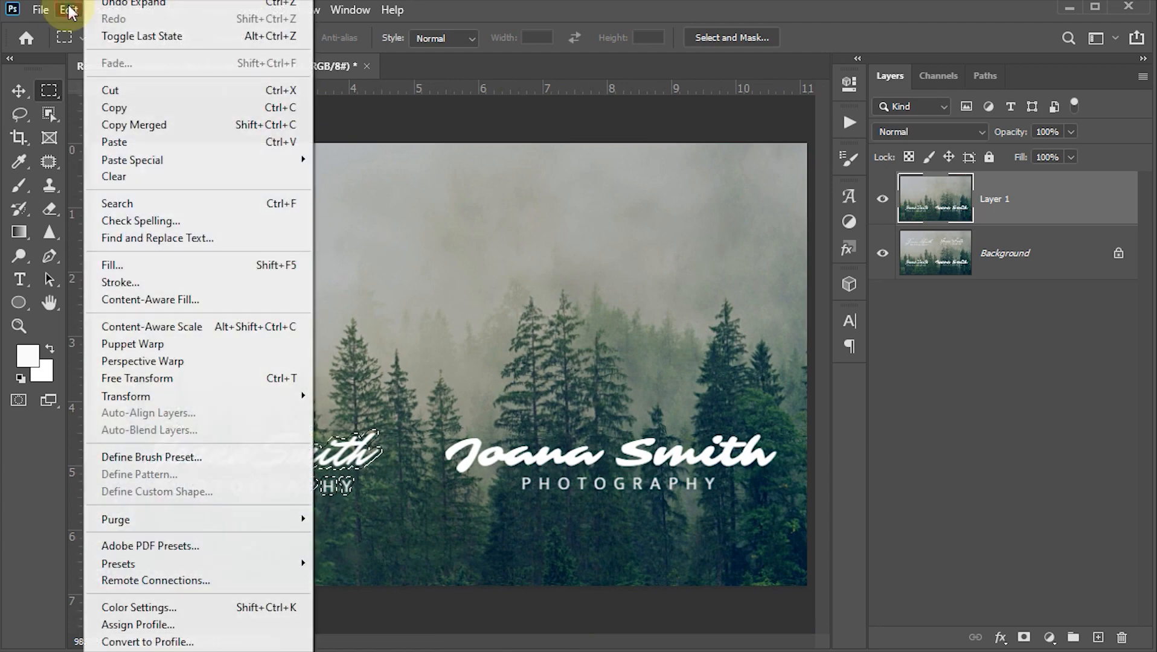
{"action": "left_click", "coordinate": [140, 265]}
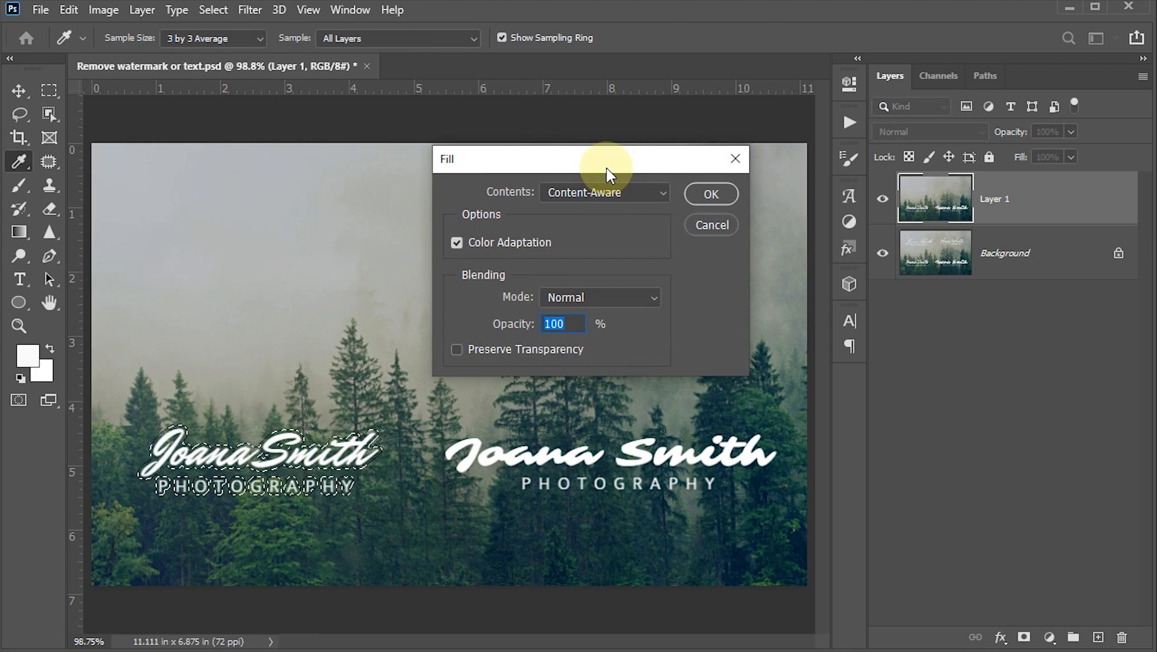
{"action": "left_click", "coordinate": [659, 192]}
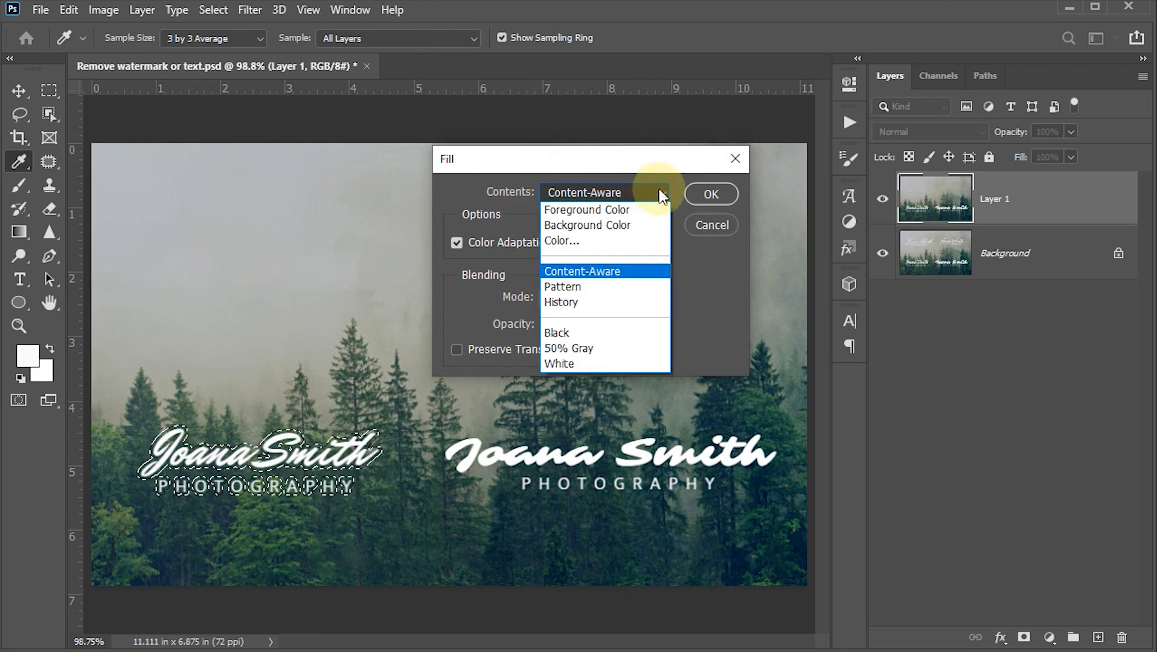
{"action": "left_click", "coordinate": [606, 272]}
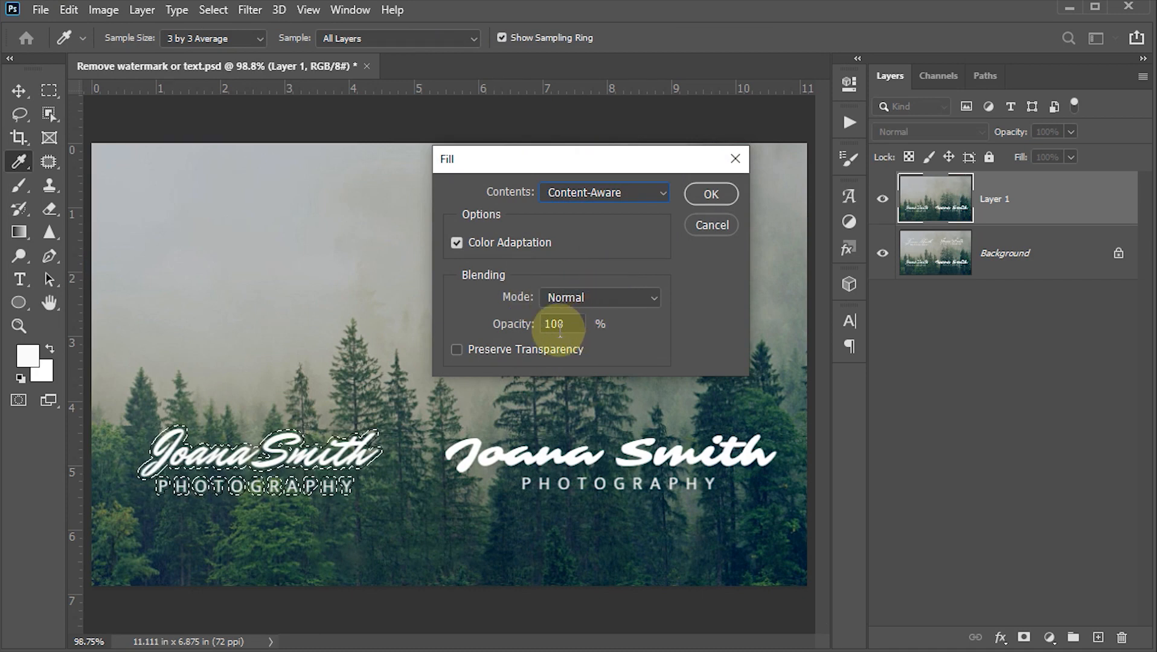
{"action": "left_click", "coordinate": [696, 194]}
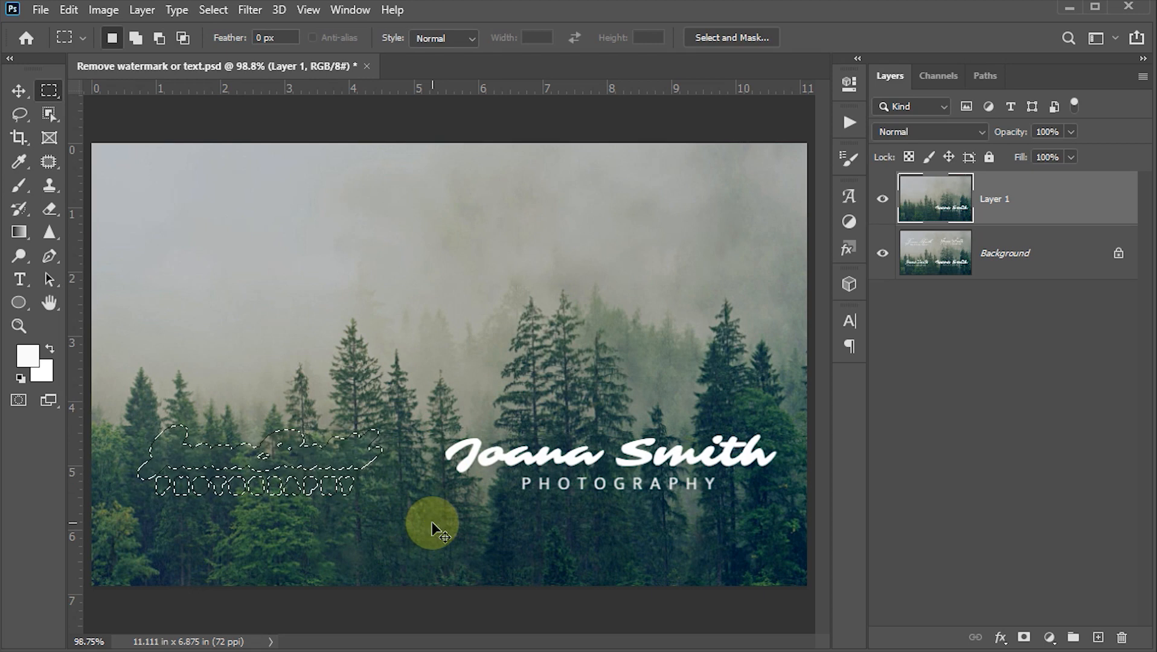
{"action": "key", "text": "ctrl+d"}
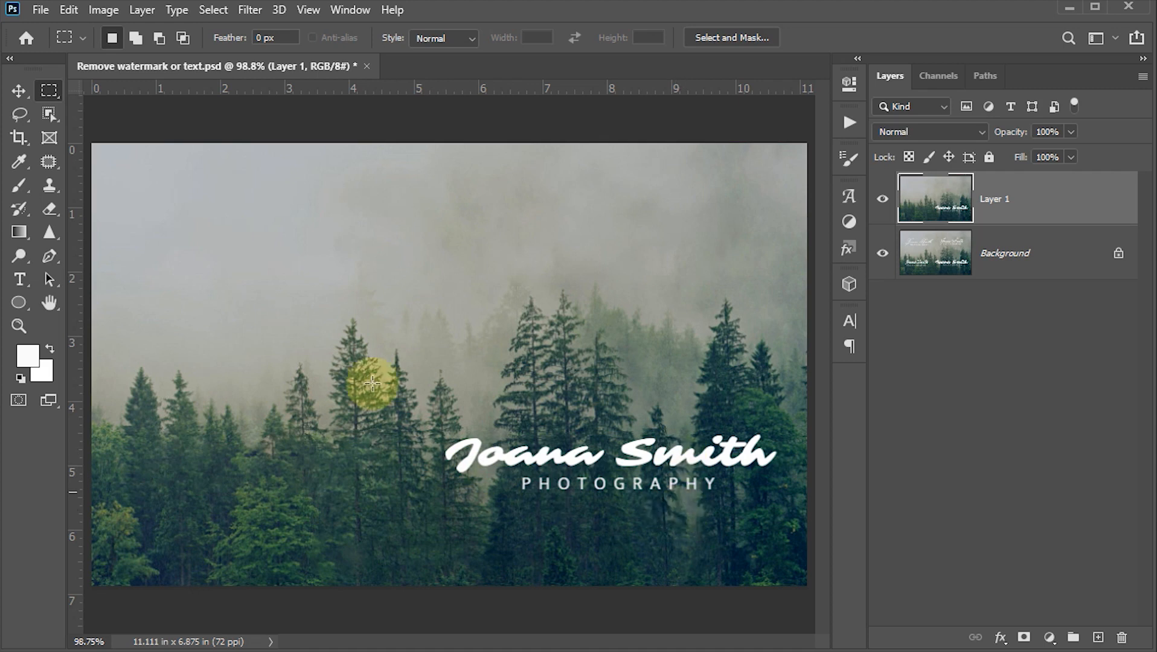
- Select the white lettering of the lower-right watermark with Color Range inside a rectangular marquee, sampling white at Fuzziness 108
{"action": "left_click_drag", "start_coordinate": [432, 430], "coordinate": [780, 494]}
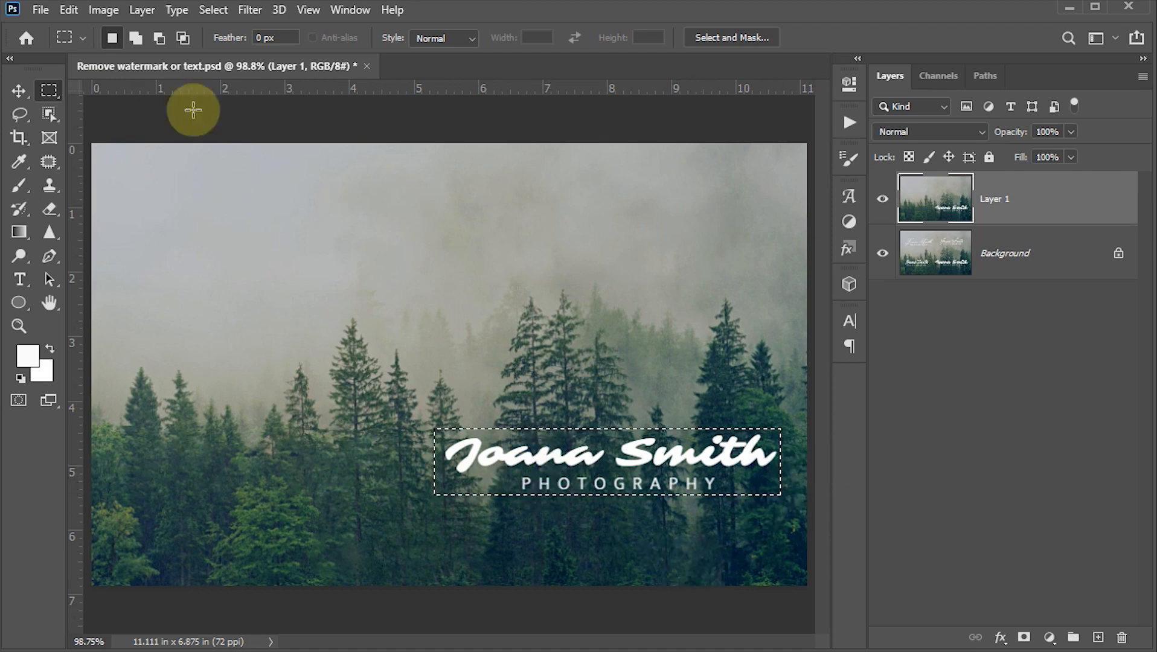
{"action": "left_click", "coordinate": [212, 9]}
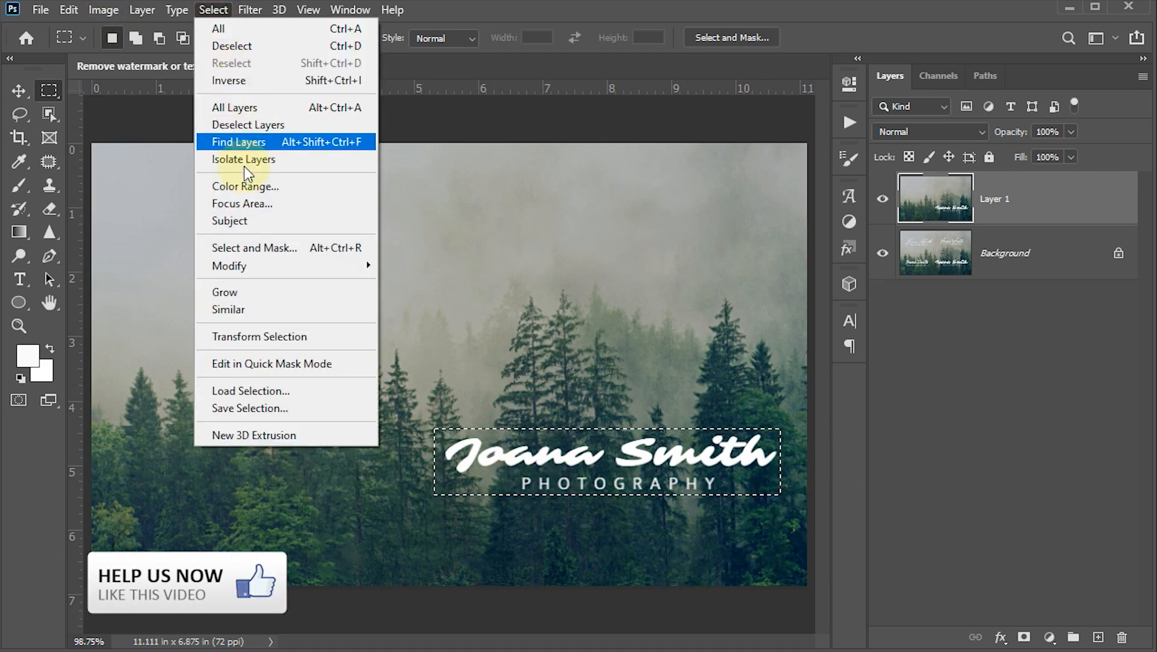
{"action": "left_click", "coordinate": [218, 185]}
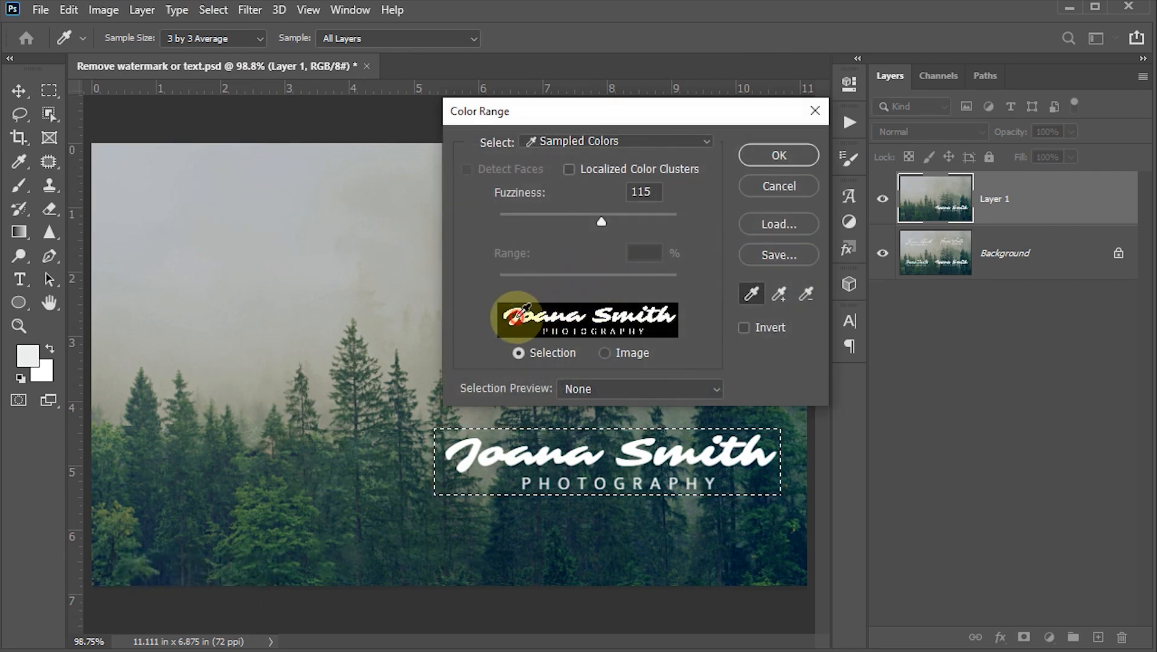
{"action": "left_click", "coordinate": [590, 317]}
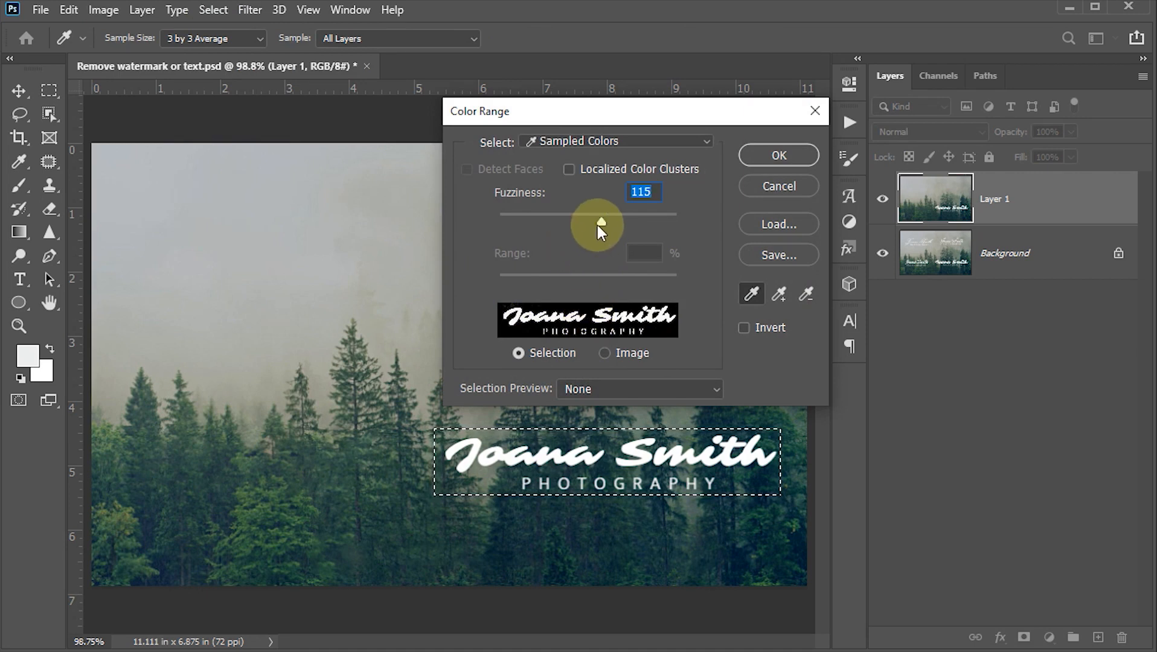
{"action": "left_click_drag", "start_coordinate": [601, 222], "coordinate": [596, 222]}
{"action": "left_click", "coordinate": [641, 192]}
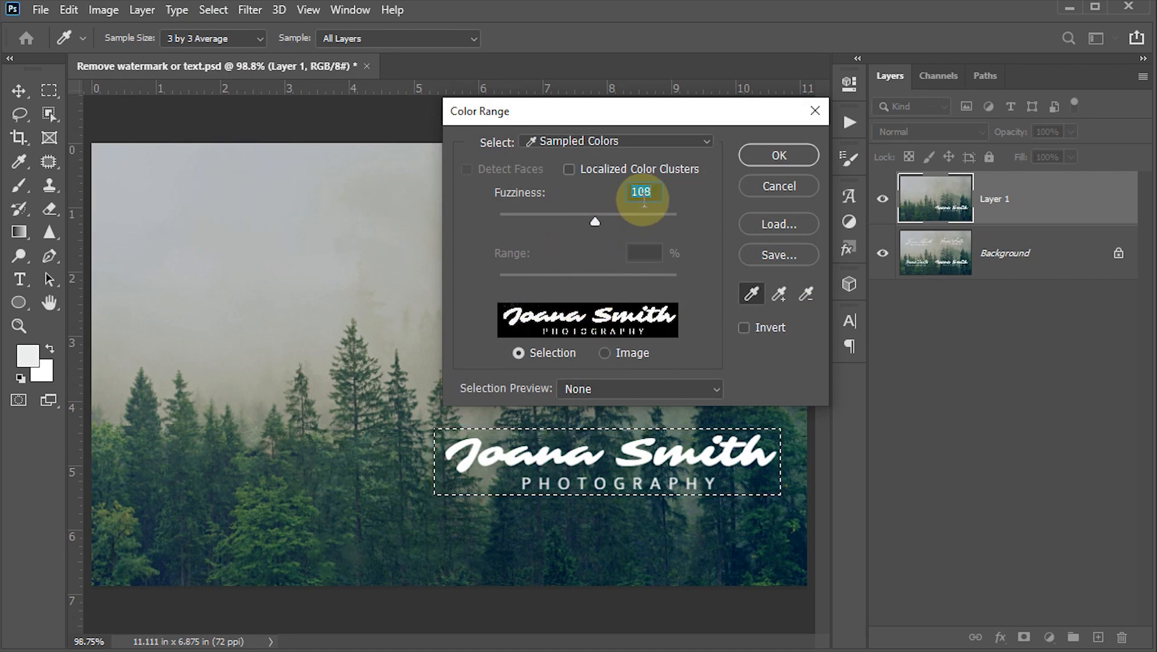
{"action": "left_click", "coordinate": [776, 157]}
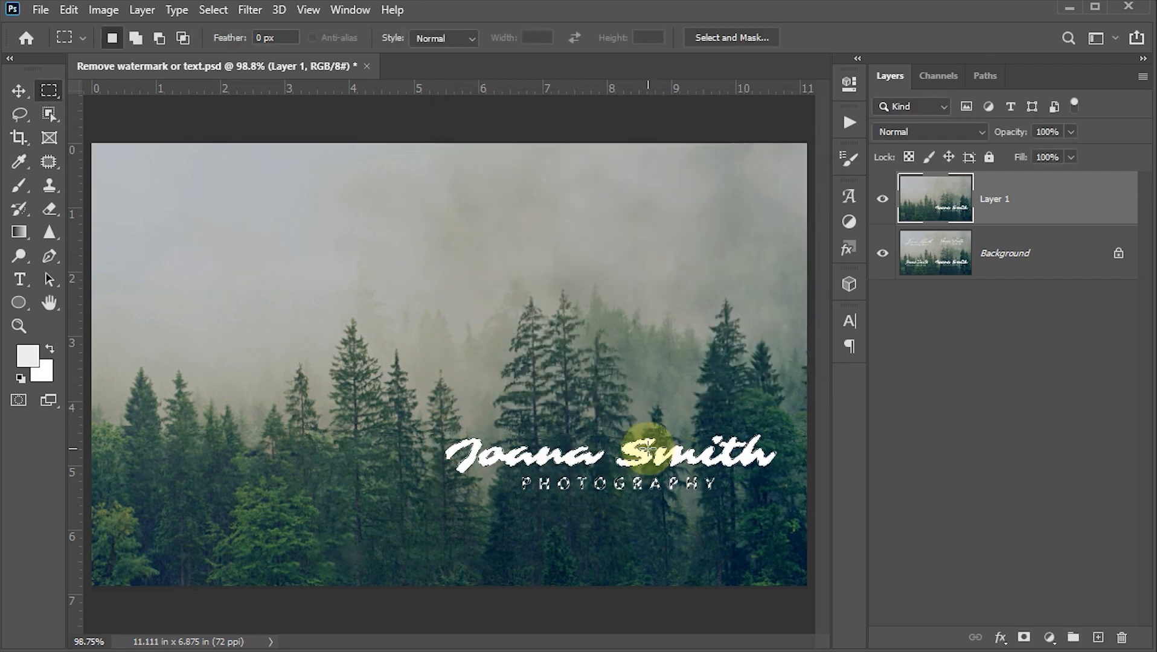
- Expand the lower-right lettering selection by 10 pixels
{"action": "left_click", "coordinate": [249, 10]}
{"action": "mouse_move", "coordinate": [213, 10]}
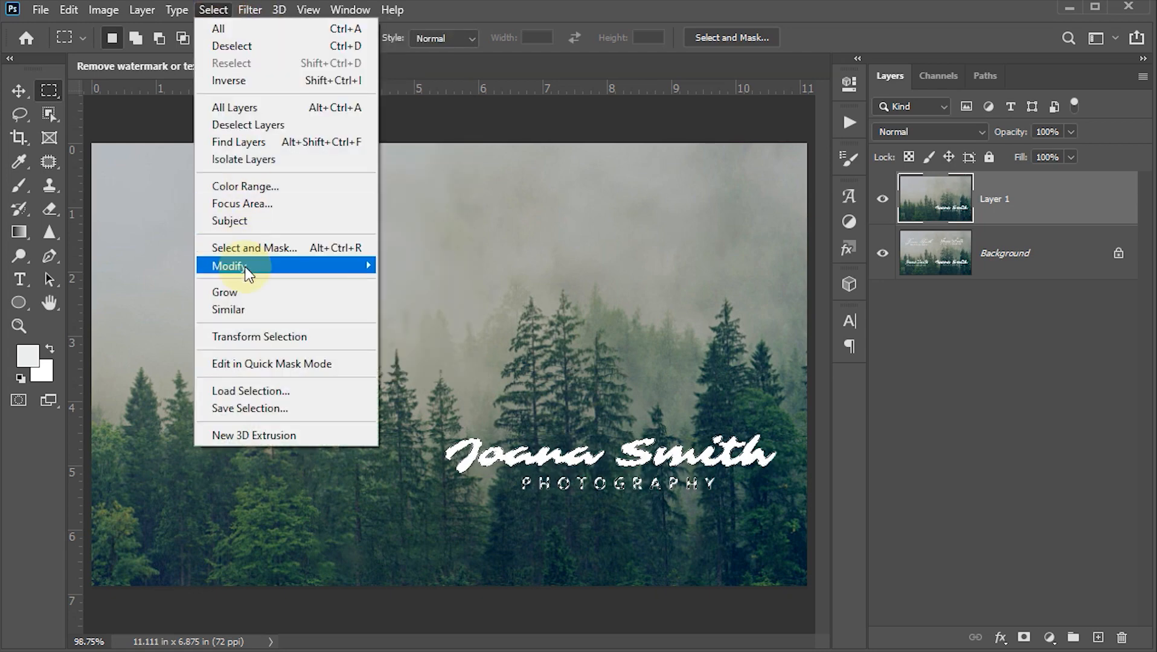
{"action": "mouse_move", "coordinate": [248, 273]}
{"action": "left_click", "coordinate": [417, 302]}
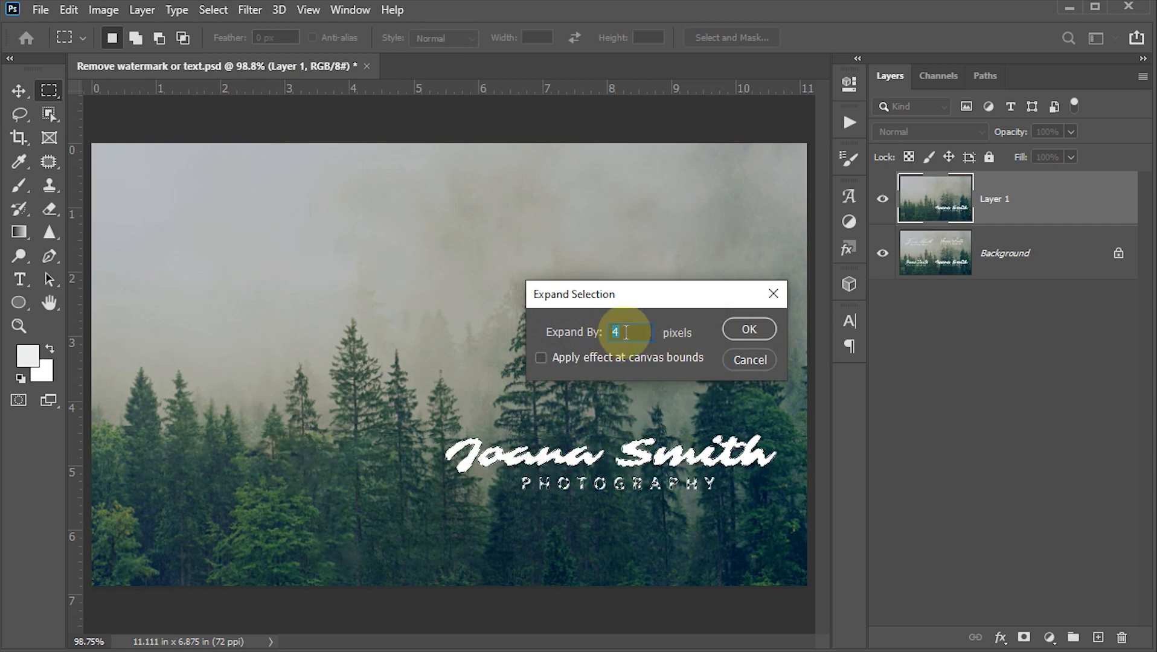
{"action": "type", "text": "10"}
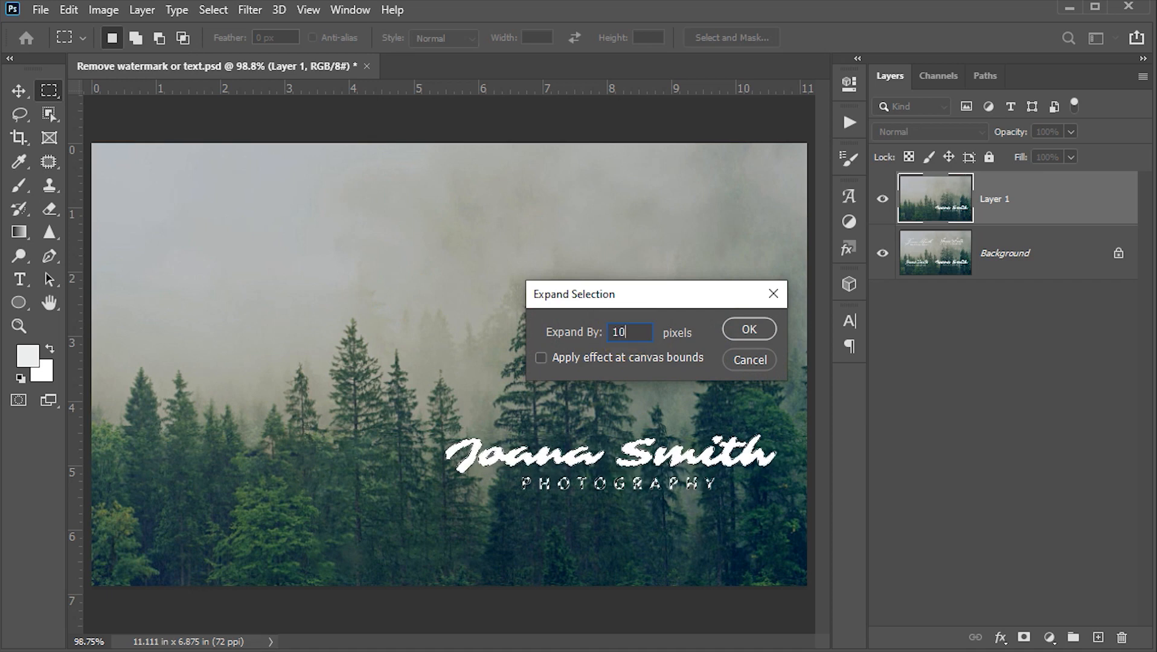
{"action": "left_click", "coordinate": [757, 326]}
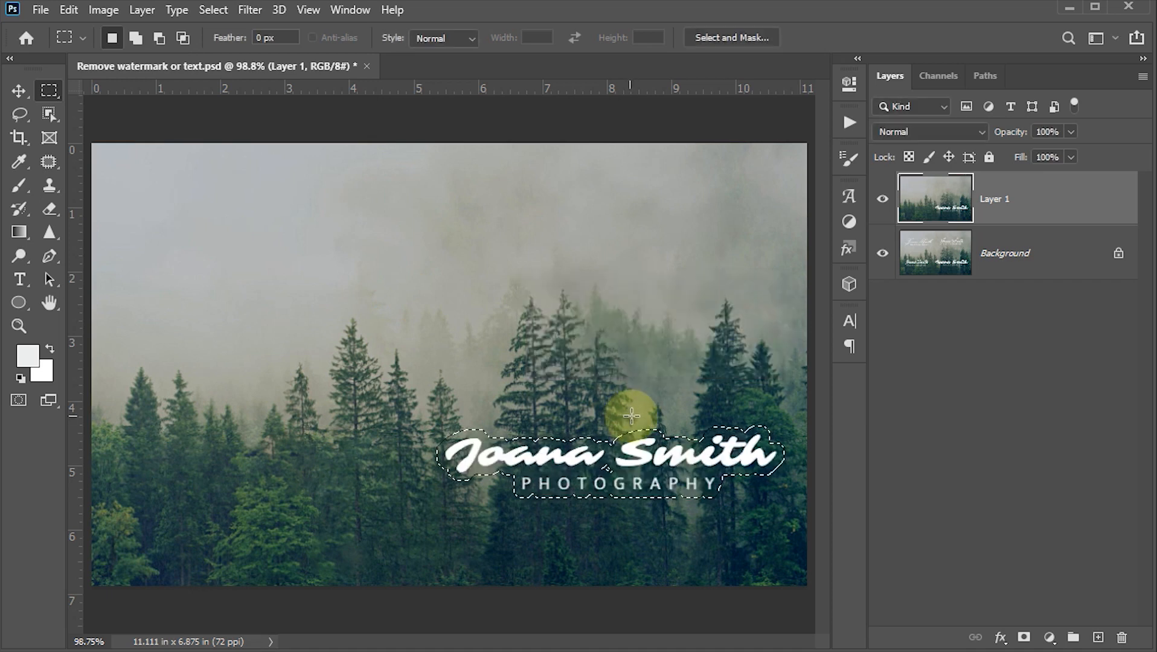
- Fill the selected lower-right lettering with Content-Aware contents, Color Adaptation on, Normal mode and 100% opacity, and deselect
{"action": "left_click", "coordinate": [69, 11]}
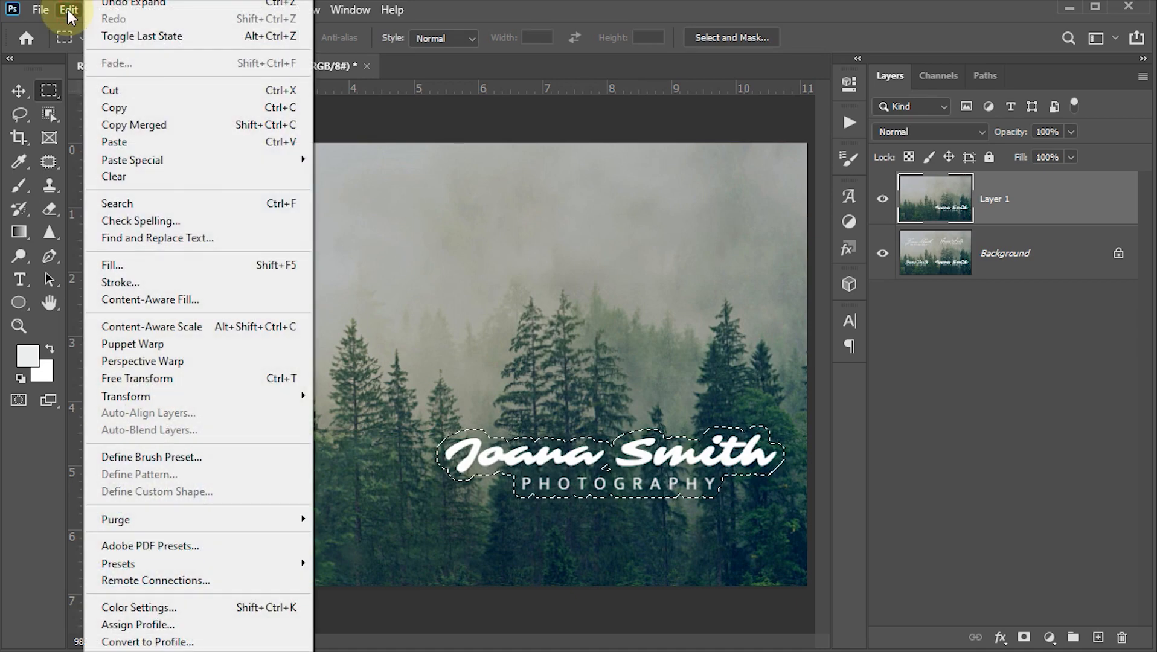
{"action": "left_click", "coordinate": [136, 260]}
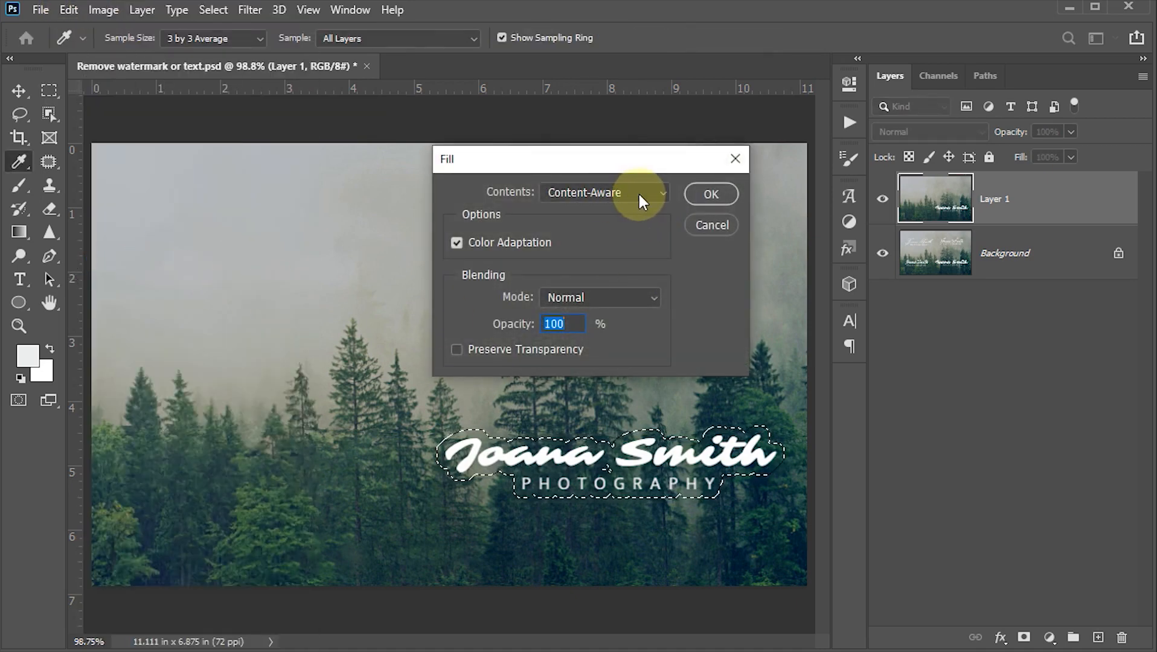
{"action": "left_click", "coordinate": [706, 193]}
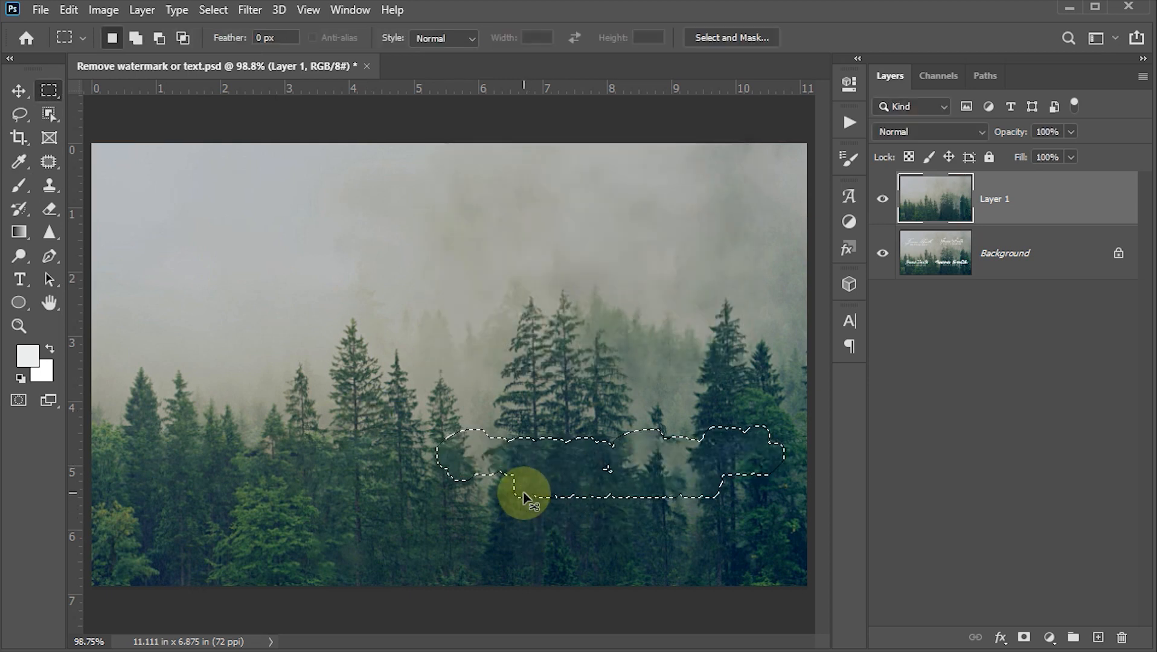
{"action": "key", "text": "ctrl+d"}
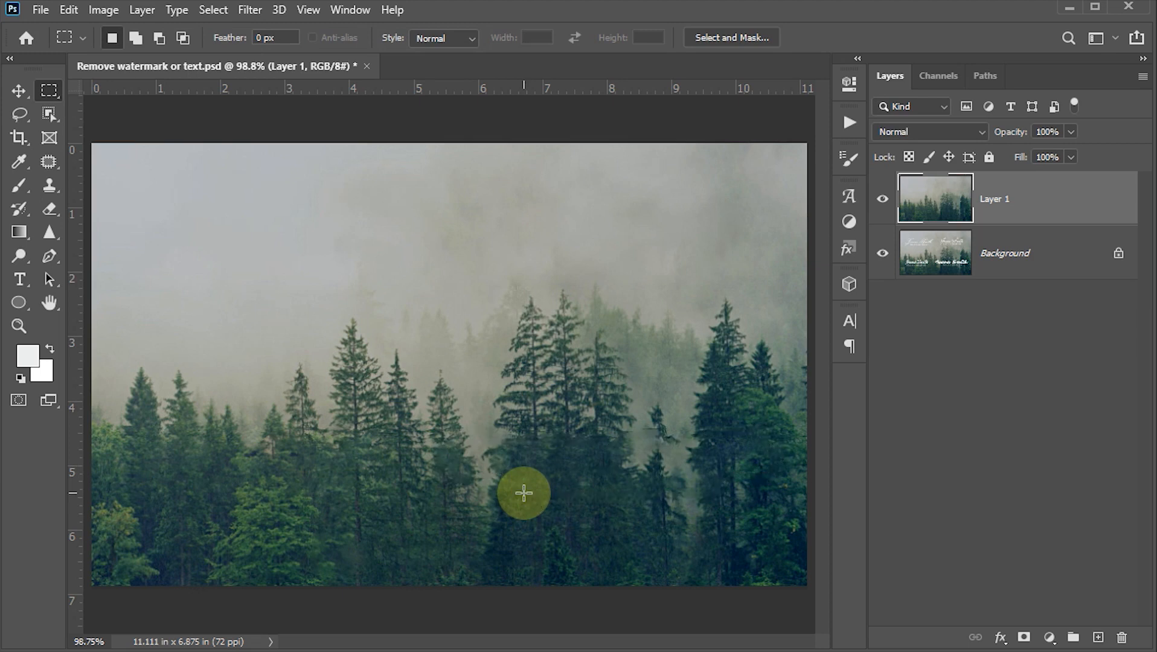
- Compare the retouched photo with the watermarked original by toggling the visibility of Layer 1, and switch to the Move tool
{"action": "left_click", "coordinate": [882, 202]}
{"action": "left_click", "coordinate": [883, 202]}
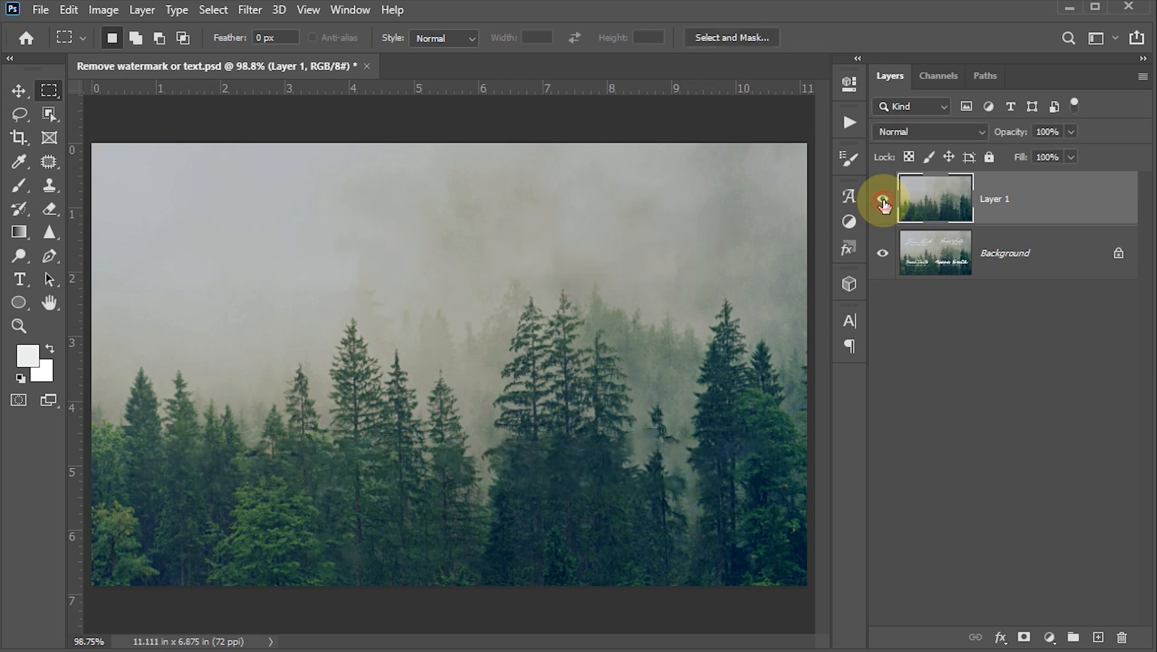
{"action": "key", "text": "v"}
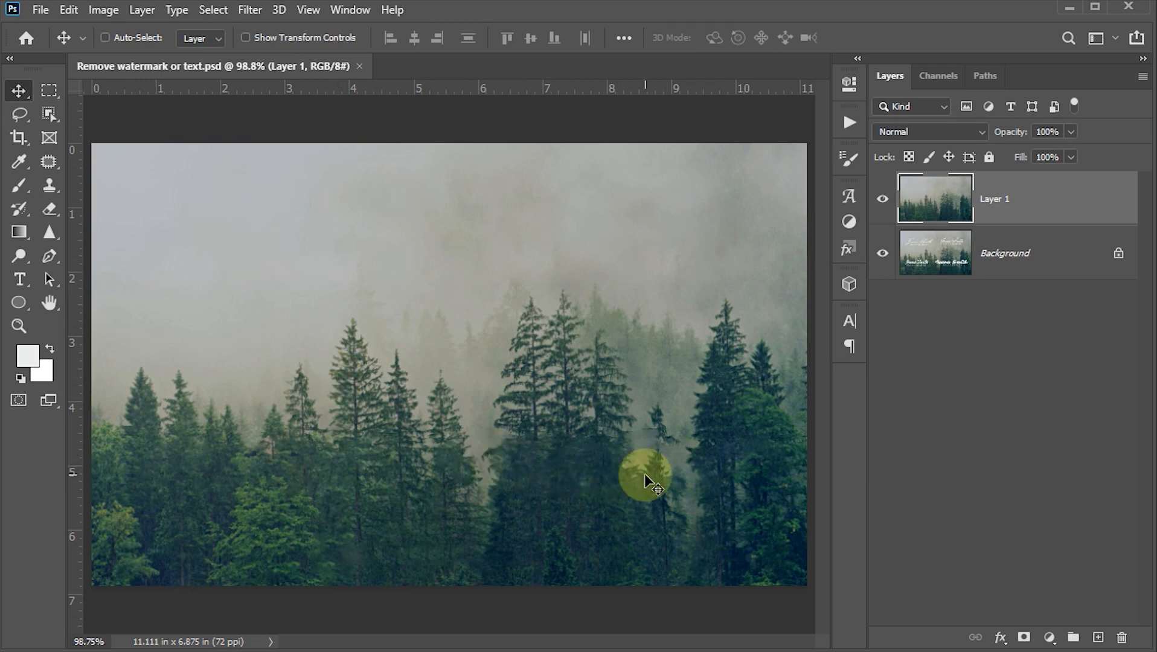
{"action": "left_click", "coordinate": [884, 201]}
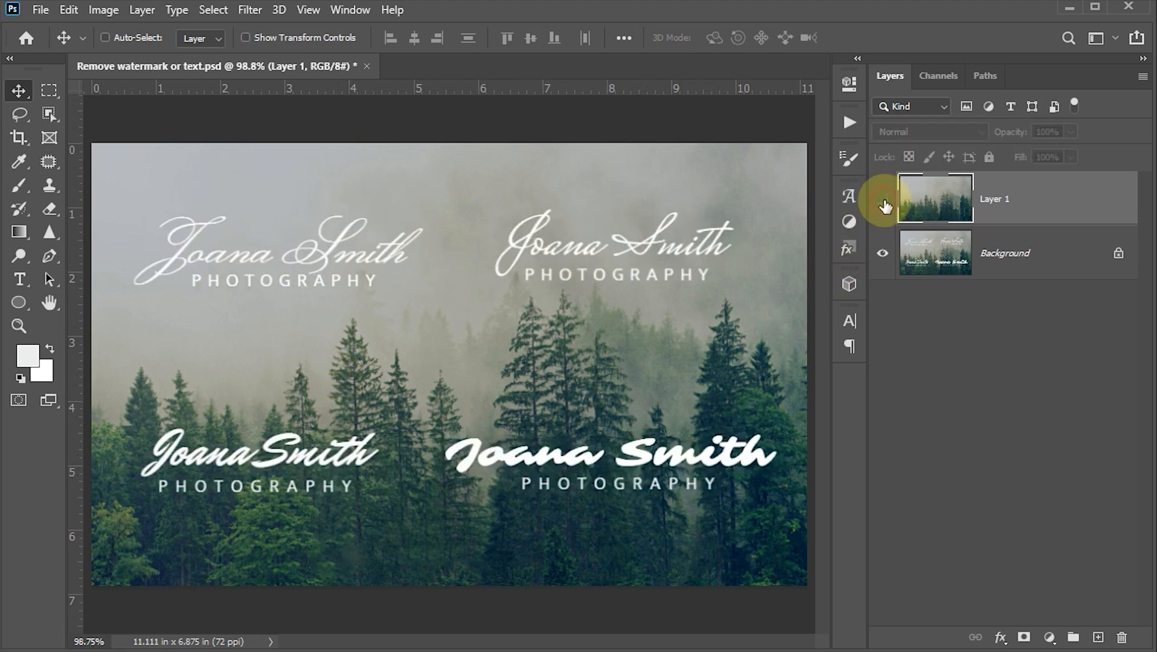
{"action": "left_click", "coordinate": [883, 202]}
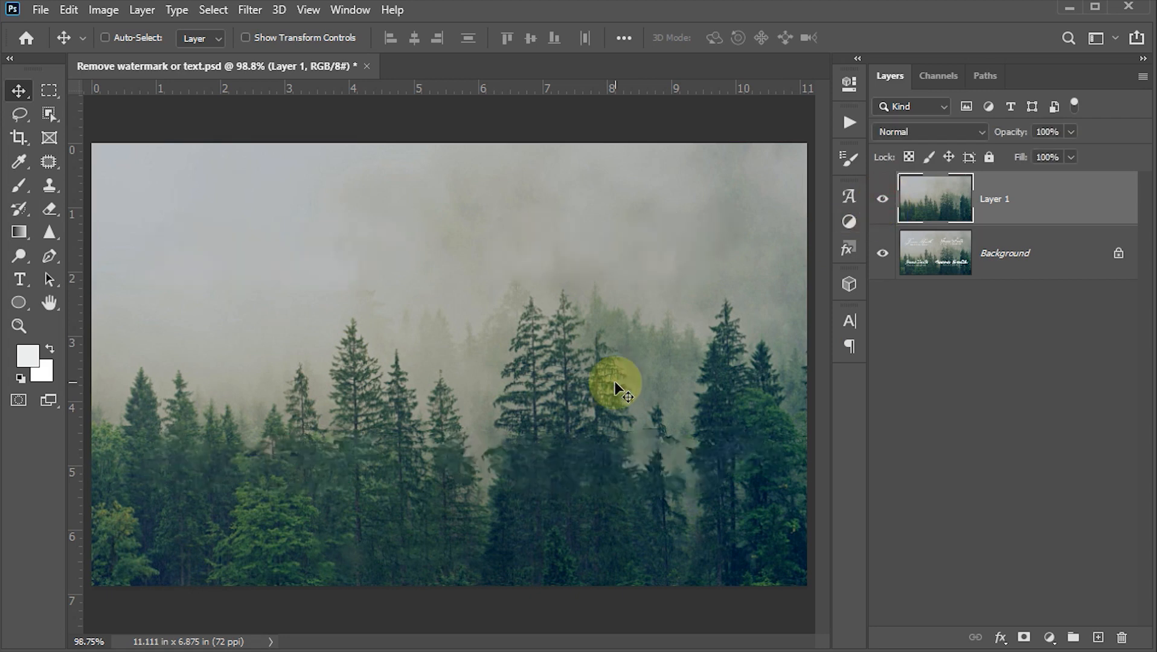